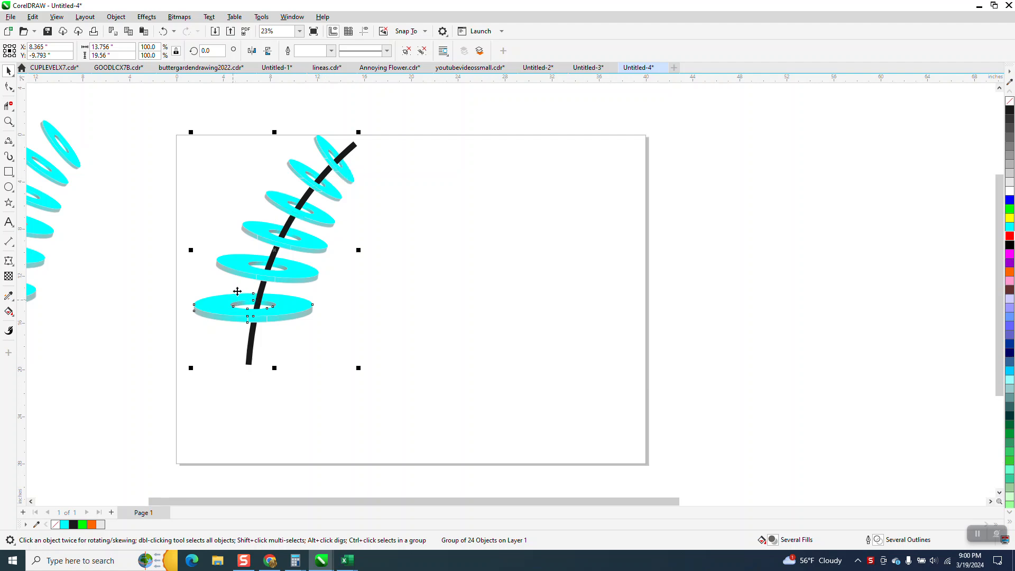
- Draw a wide ellipse about 10 by 2.5 inches beside the ring stack and copy it about 0.34 inch straight down
left_click(9, 187)
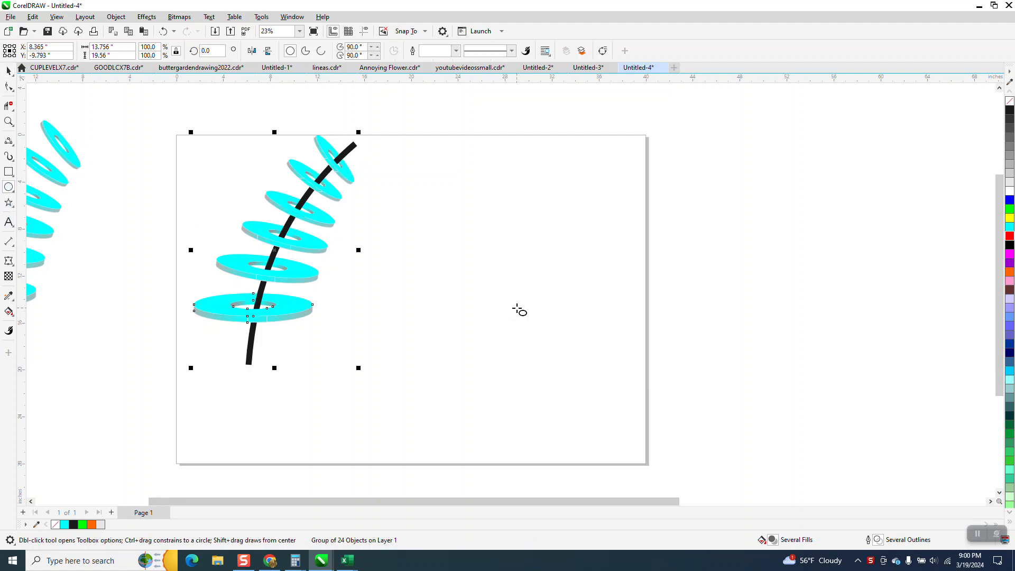
left_click_drag(528, 305, 410, 334)
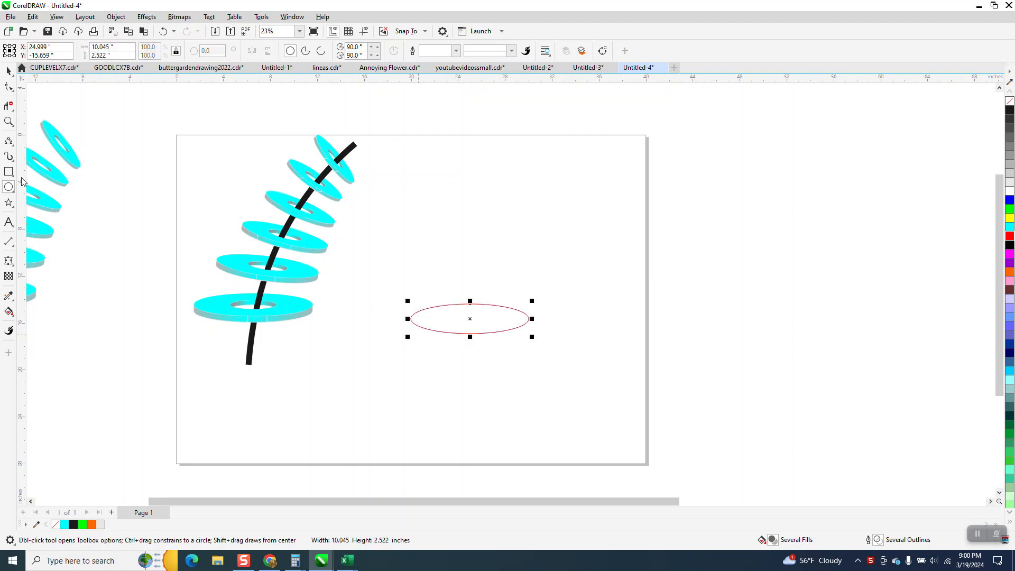
left_click(8, 121)
left_click_drag(369, 260, 625, 399)
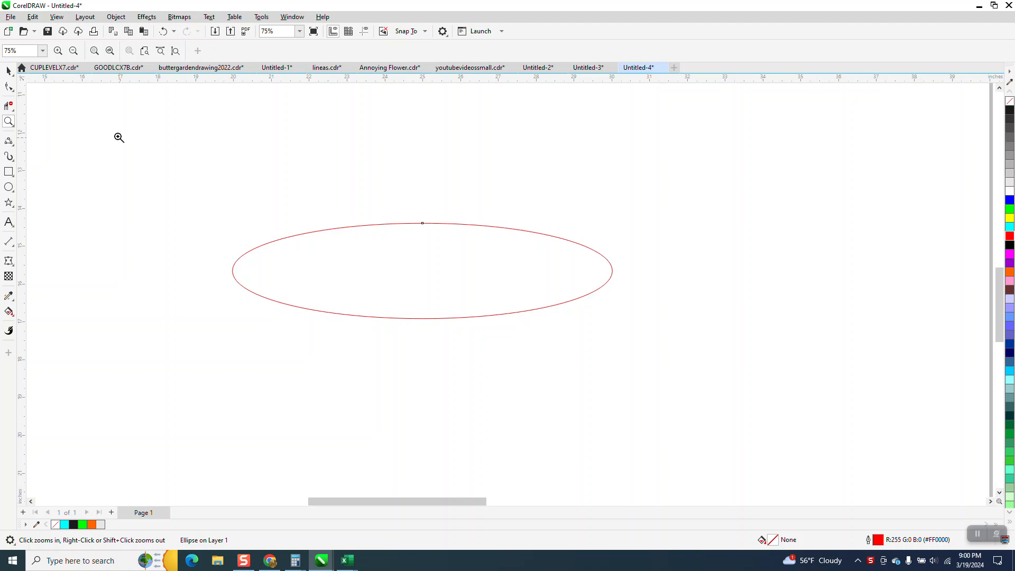
left_click(9, 71)
left_click(439, 179)
left_click(453, 226)
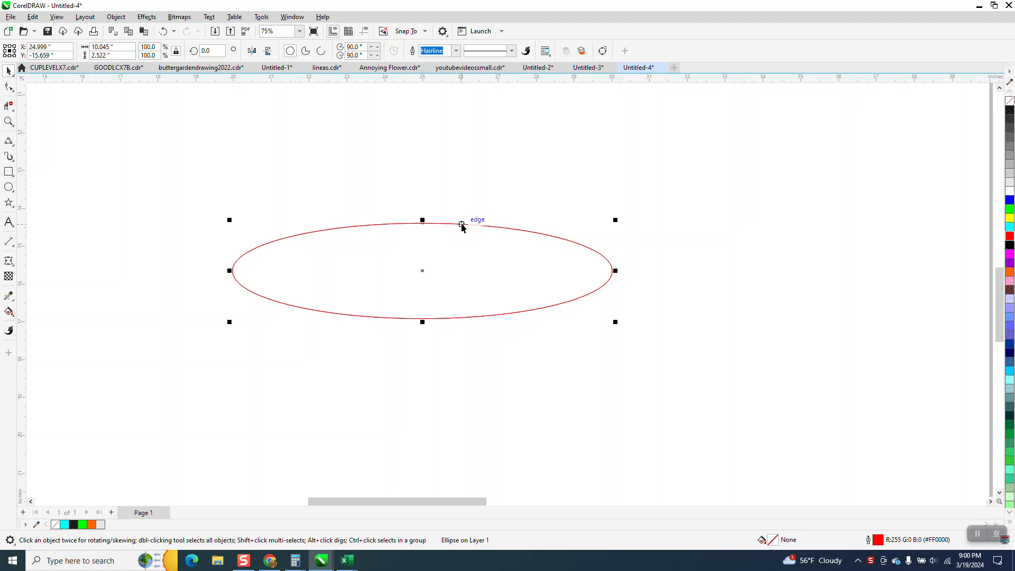
left_click_drag(425, 270, 428, 285)
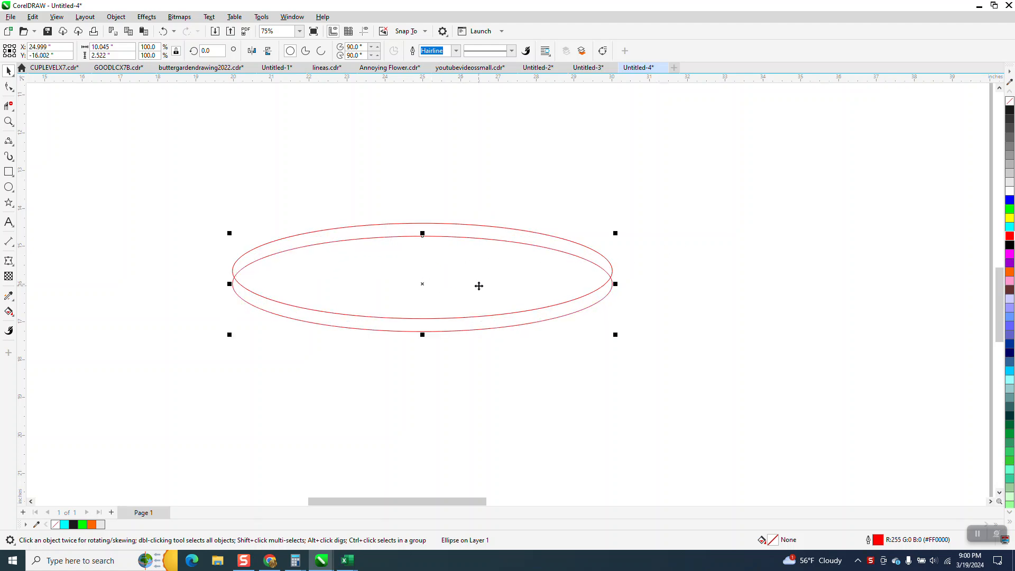
- Connect the two ellipses at their left and right extremes with short vertical two-point lines
left_click(9, 122)
left_click_drag(219, 182, 719, 370)
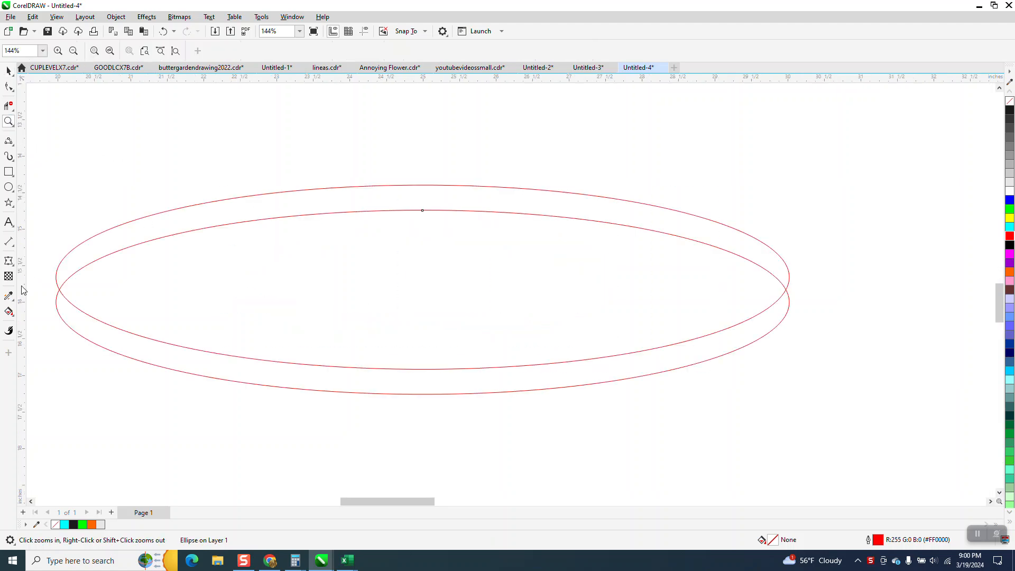
left_click(13, 144)
left_click(37, 152)
left_click_drag(56, 277, 56, 301)
left_click_drag(791, 277, 789, 301)
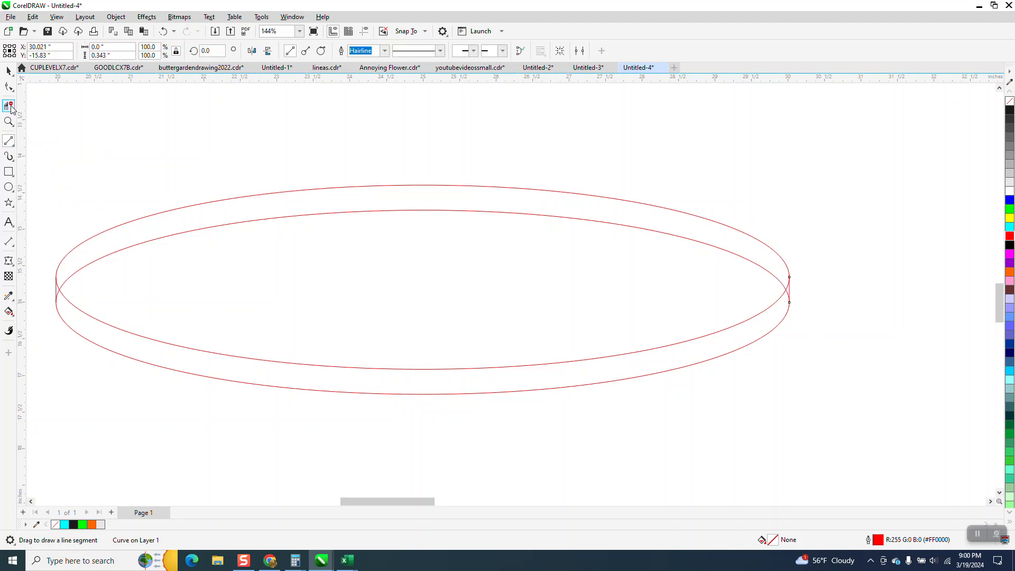
- Delete the lower ellipse's hidden upper arc segments with Virtual Segment Delete, keeping the side lines, to form a solid disc
left_click(11, 108)
left_click(60, 287)
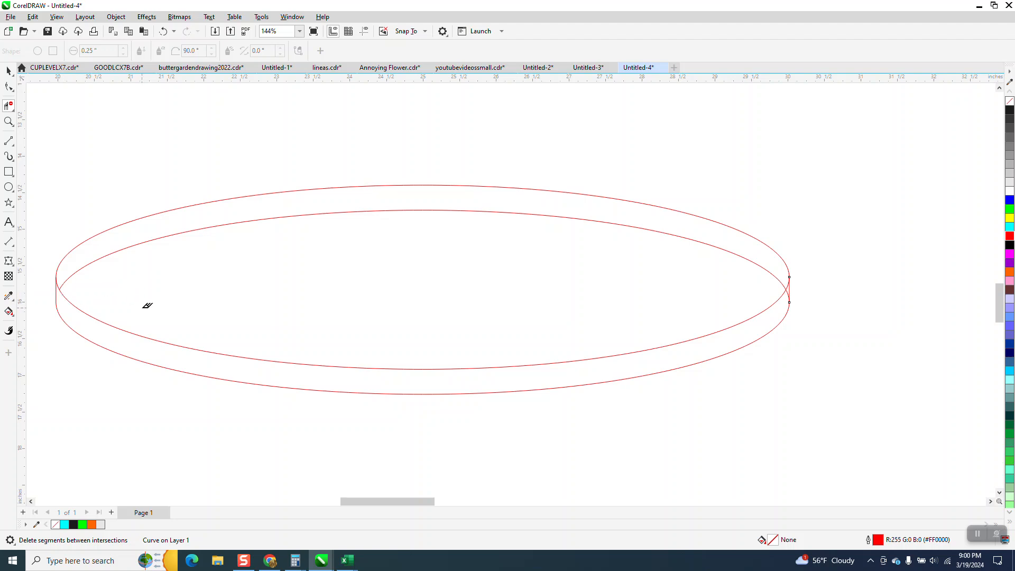
left_click(789, 294)
left_click(164, 31)
left_click(788, 288)
left_click(782, 277)
scroll(674, 285, "down", 2)
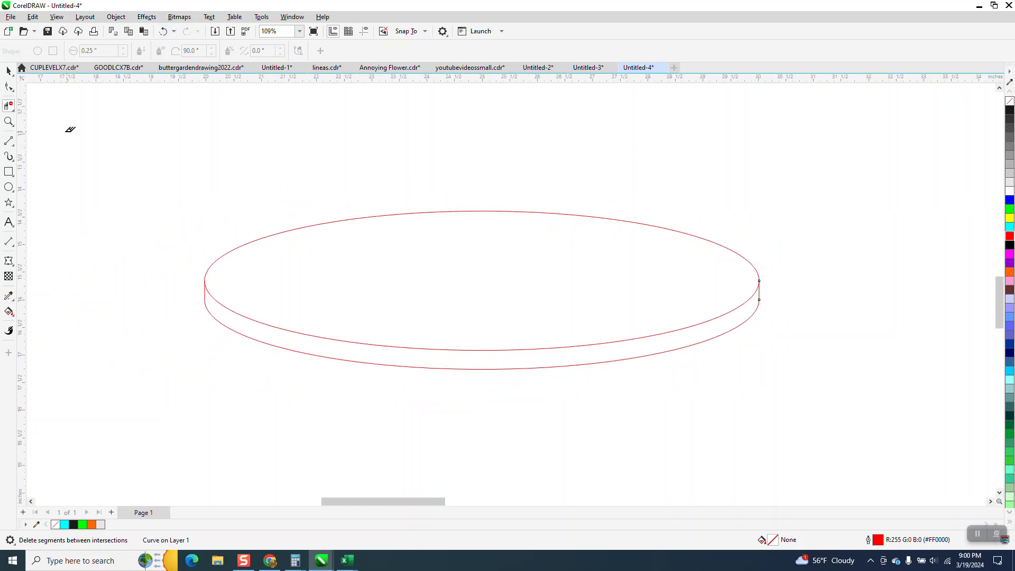
- Add a proportionally reduced, centred copy of the top ellipse, about 3.06 by 0.77 inches, as the disc's hole
left_click(11, 70)
left_click(489, 211)
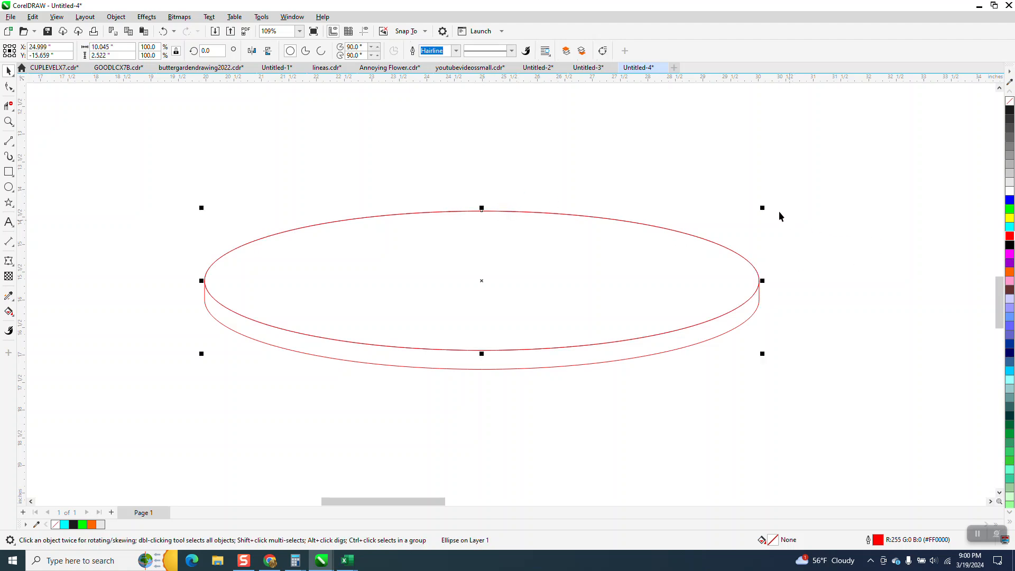
left_click_drag(765, 208, 572, 229)
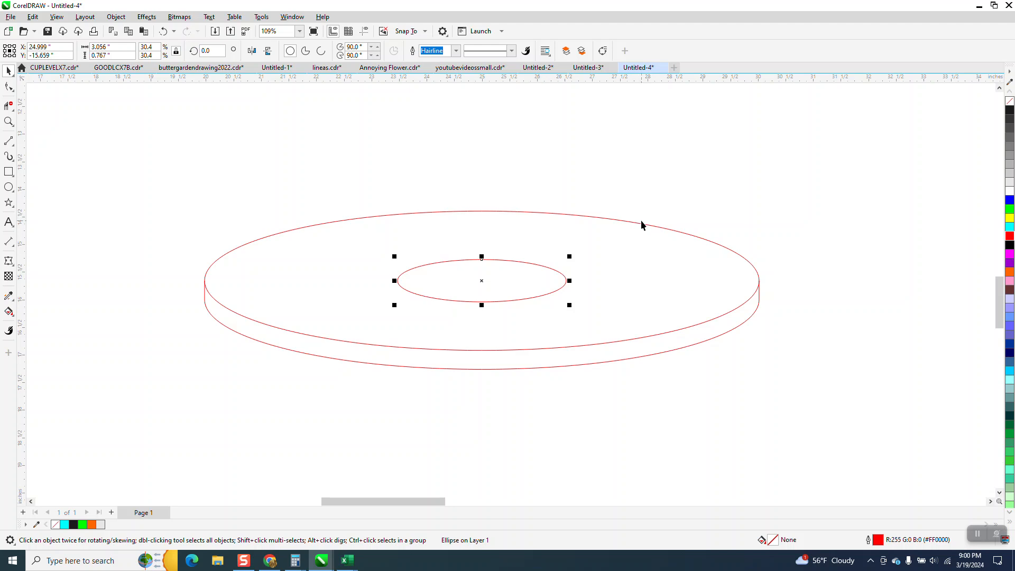
key("ctrl+d")
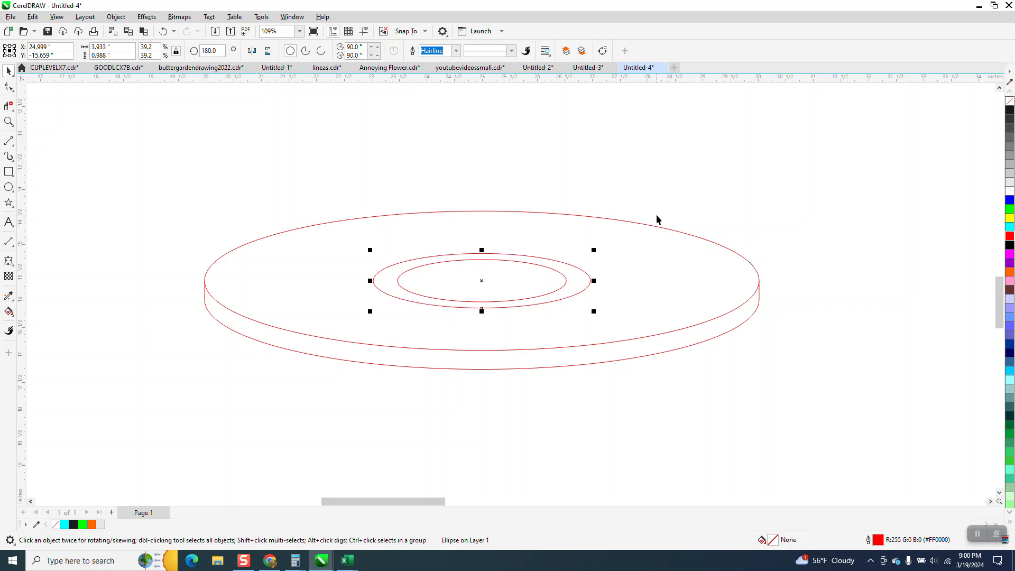
key("Delete")
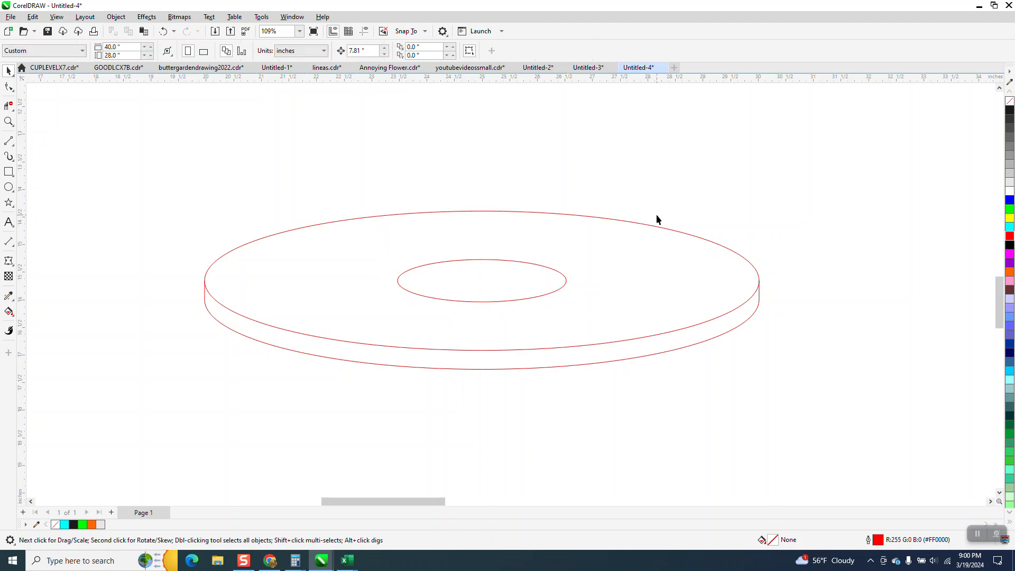
- Copy the hole ellipse about 0.25 inch straight down and delete the copy's lower arc that falls outside the hole
left_click(550, 271)
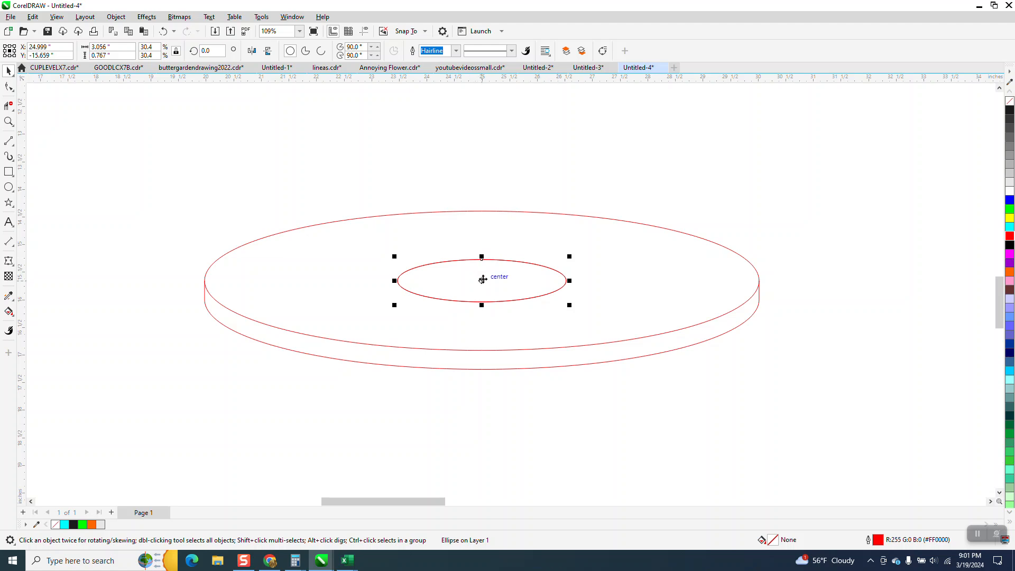
left_click_drag(481, 279, 480, 293)
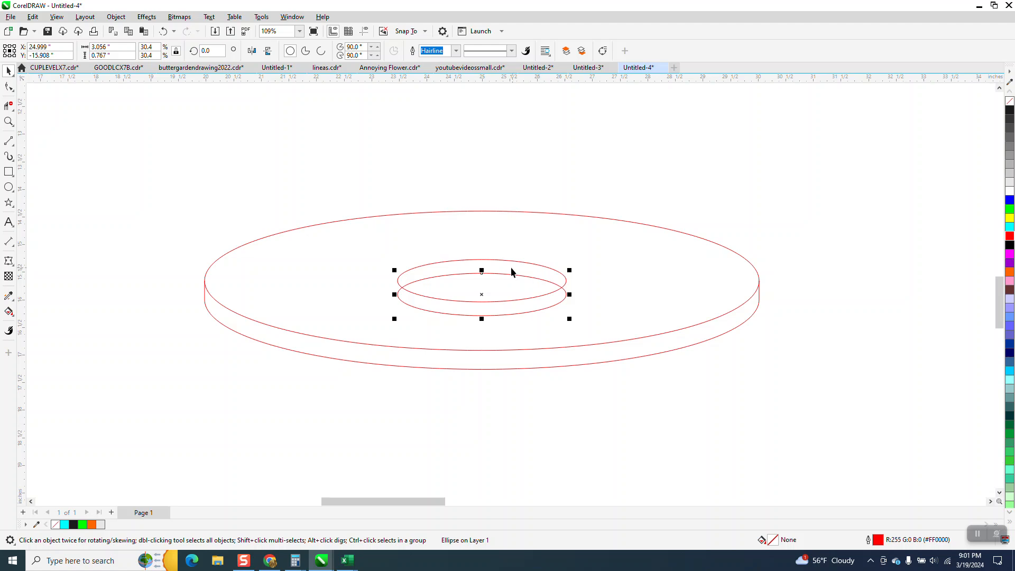
left_click(8, 105)
left_click(430, 310)
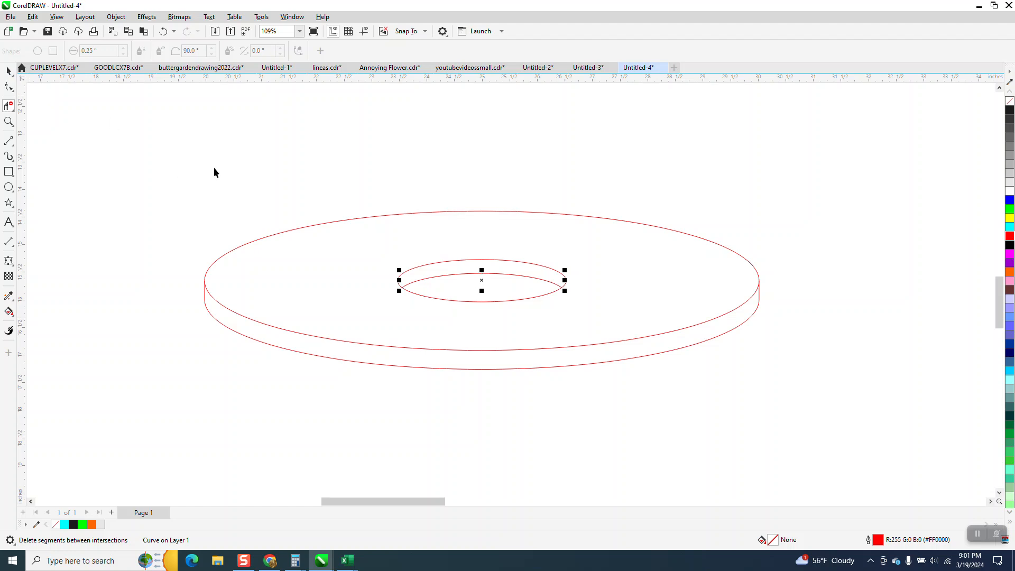
key("space")
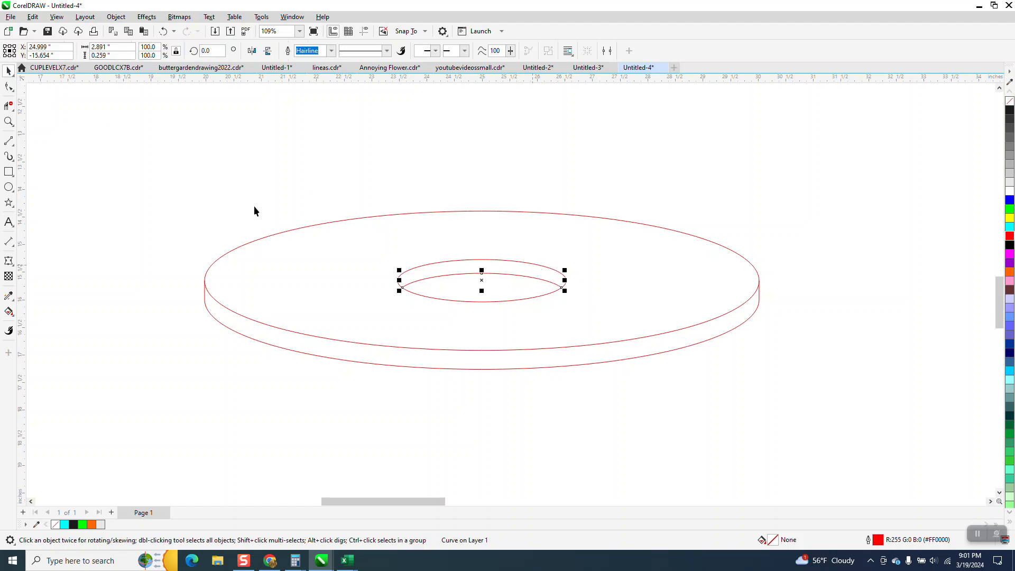
left_click(149, 183)
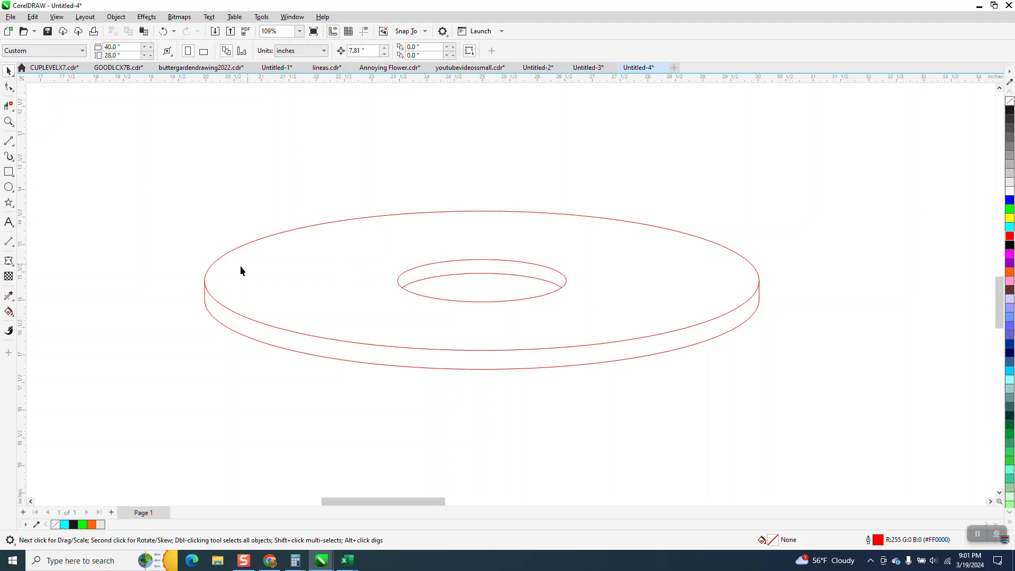
- Smart-fill the disc's top face, outer rim and inner hole wall with orange and no outline
left_click(9, 311)
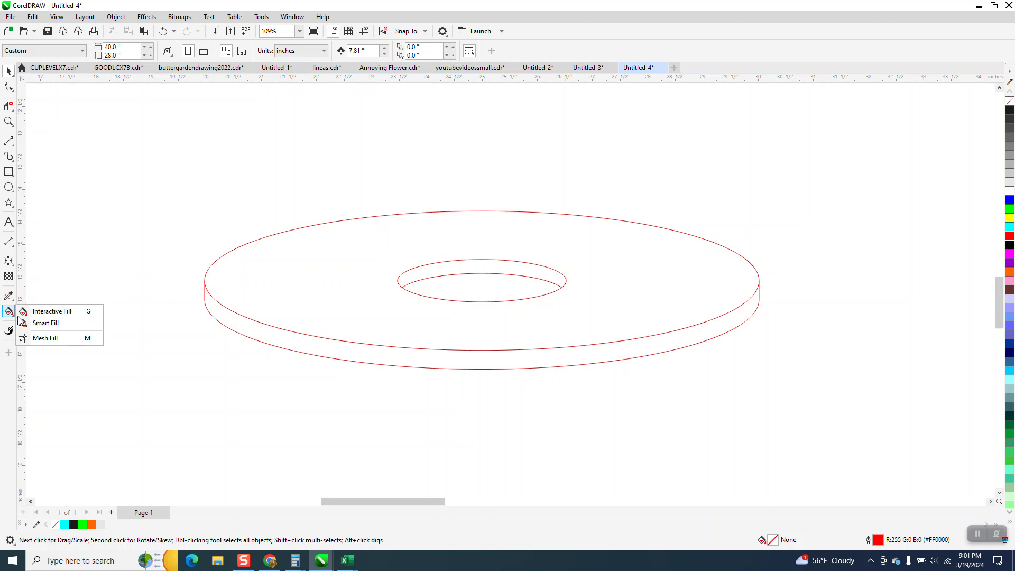
left_click(45, 323)
left_click(120, 51)
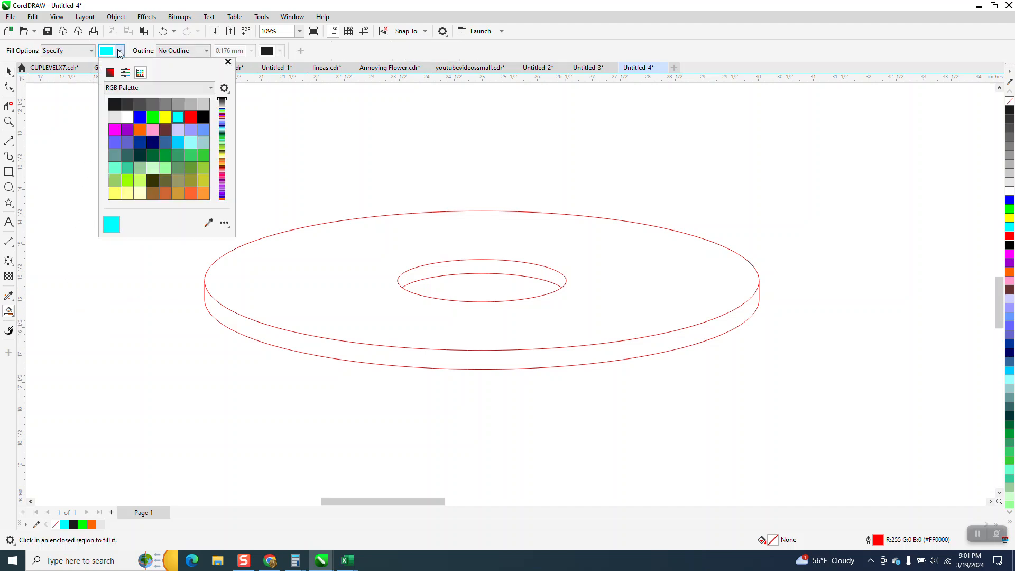
left_click(141, 130)
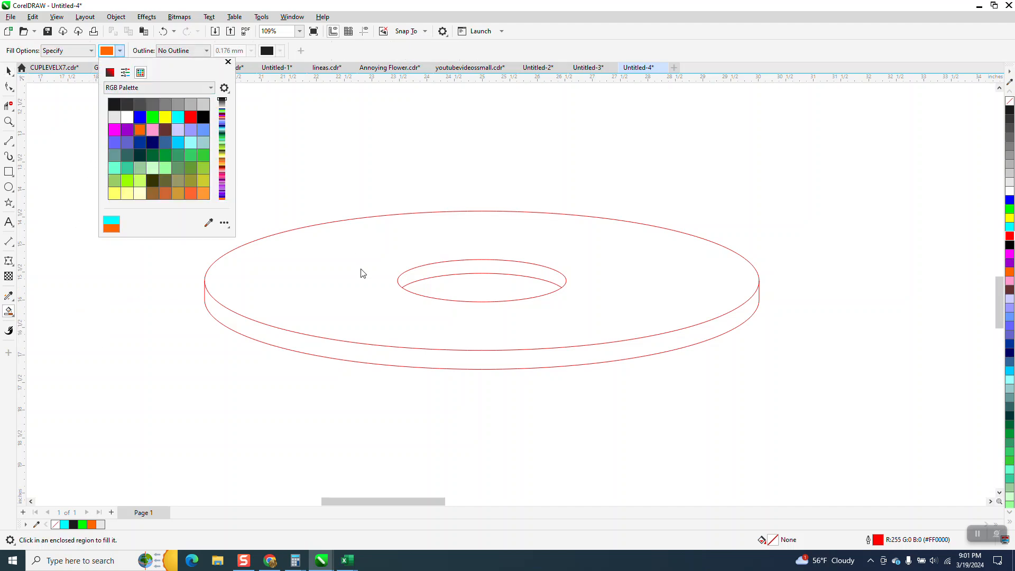
left_click(361, 269)
left_click(363, 264)
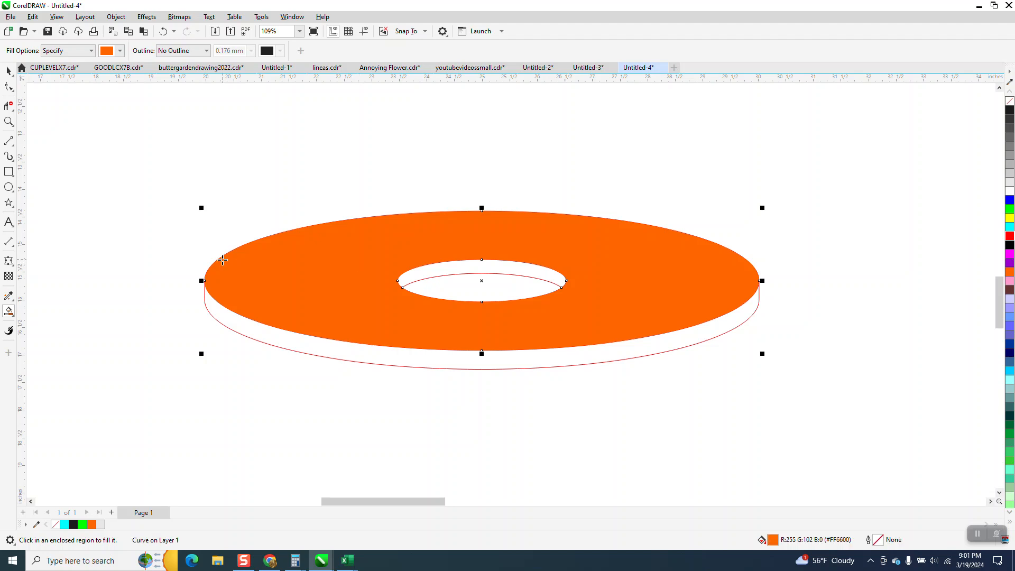
left_click(402, 362)
left_click(462, 268)
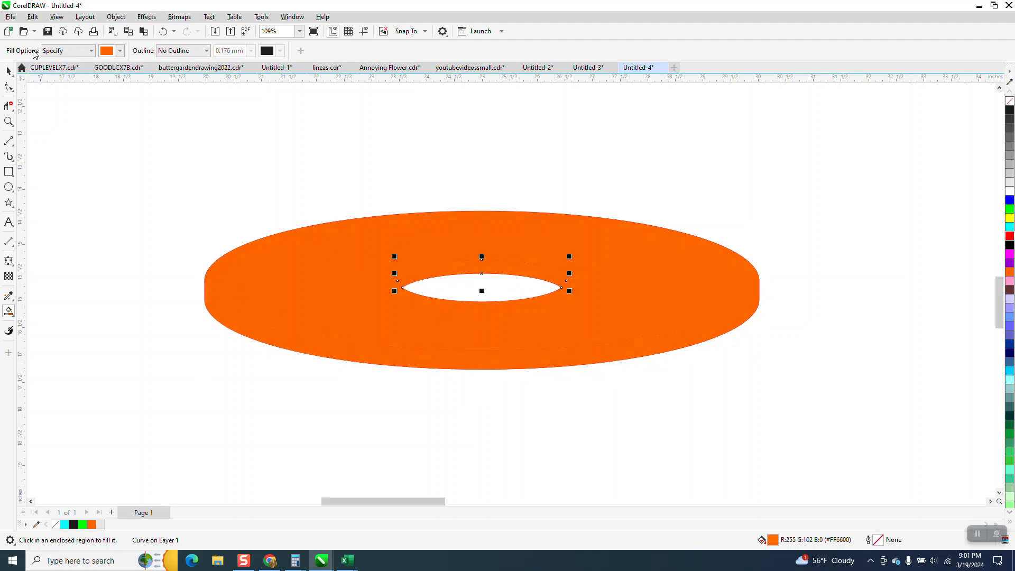
- Remove the outlines from all the disc's curves and deselect them
left_click(8, 71)
left_click_drag(143, 143, 806, 386)
right_click(1010, 103)
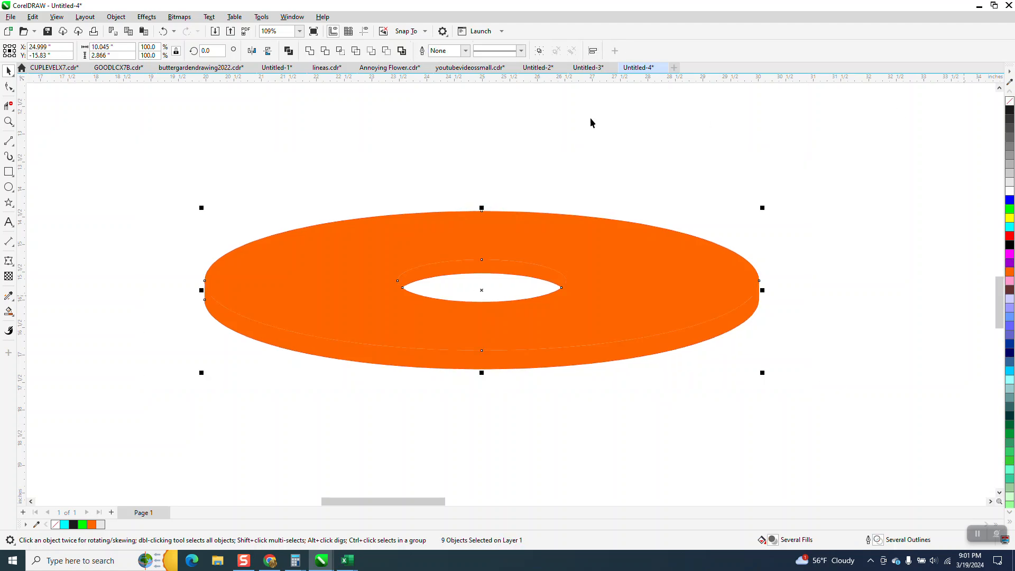
left_click(560, 122)
- Apply a left-to-right fountain fill to the outer rim, running from orange to gray
left_click(491, 366)
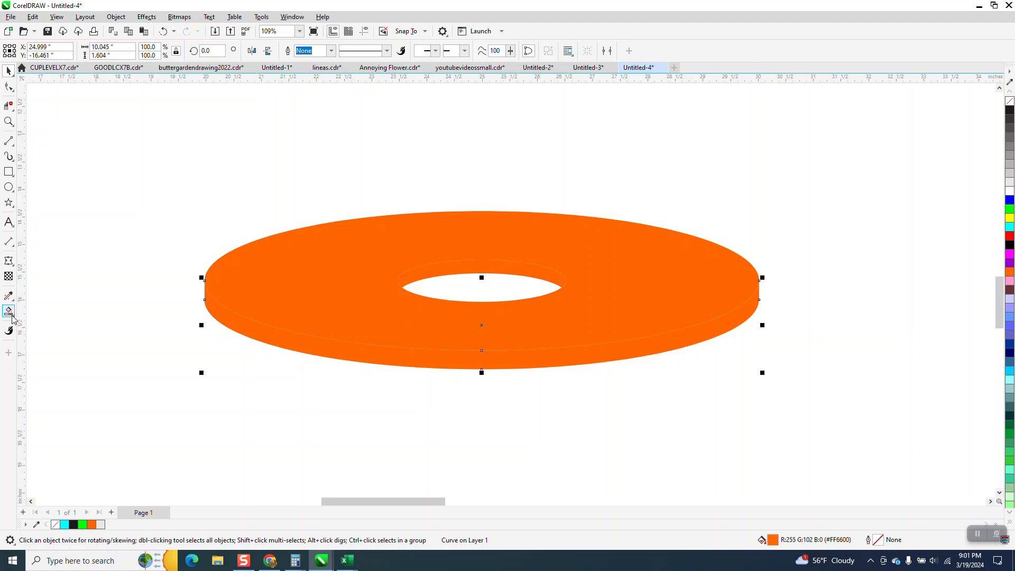
left_click(15, 315)
left_click(16, 321)
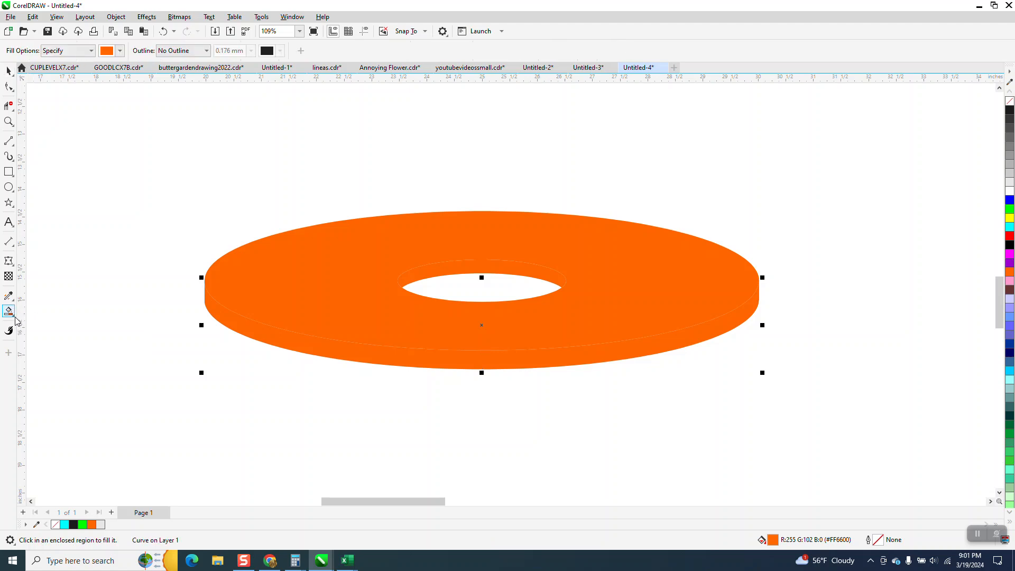
left_click(43, 314)
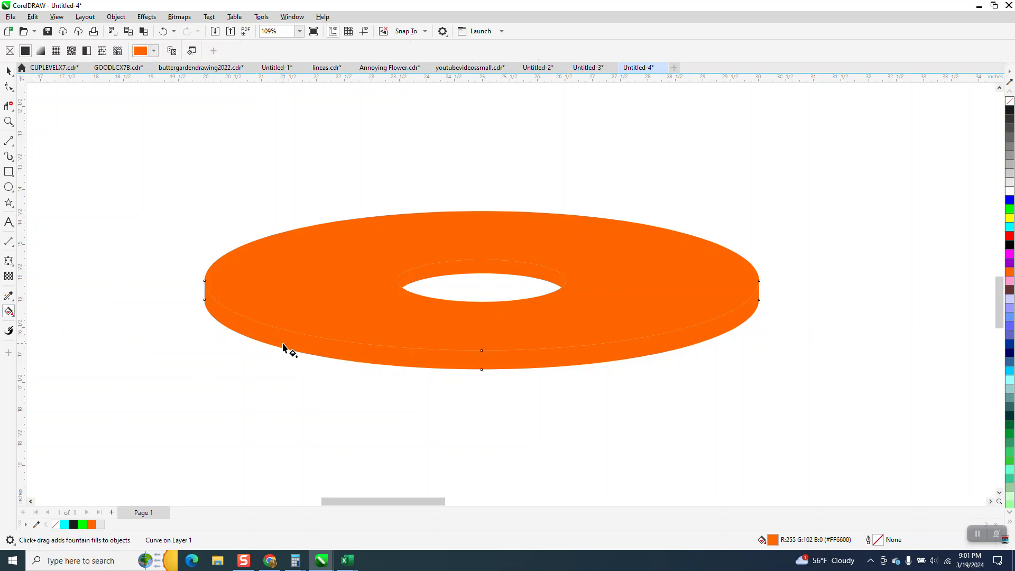
left_click_drag(264, 335, 741, 327)
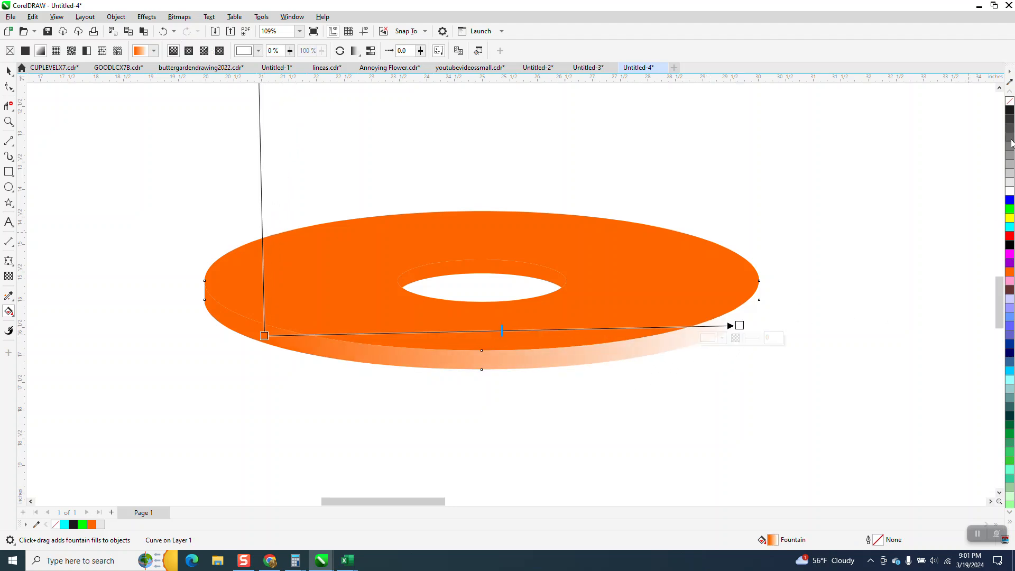
left_click_drag(1010, 155, 740, 326)
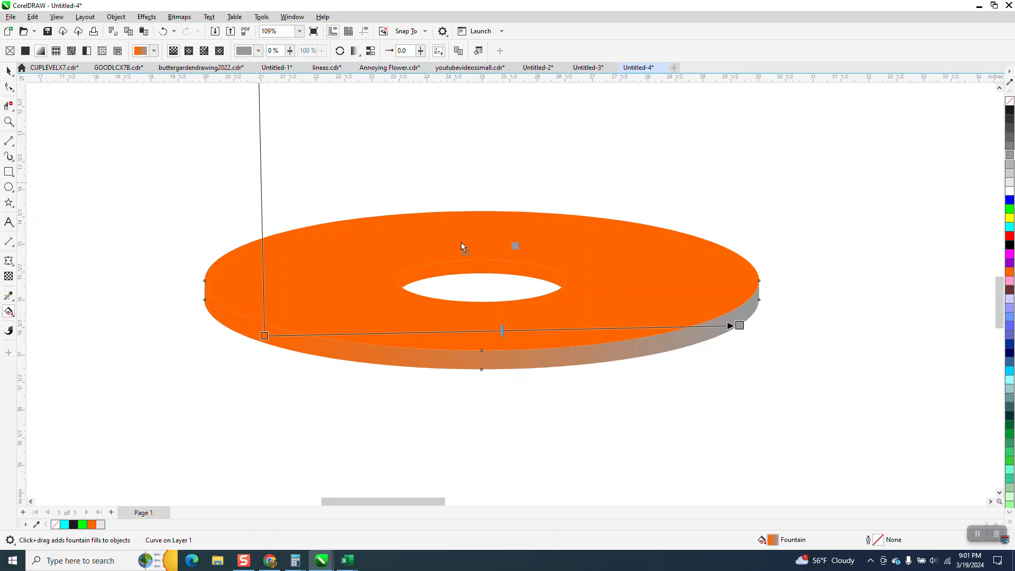
- Move the rim gradient's start node closer to the rim's left end and colour it gray
left_click_drag(268, 320, 218, 318)
key("ctrl+z")
left_click_drag(264, 335, 224, 333)
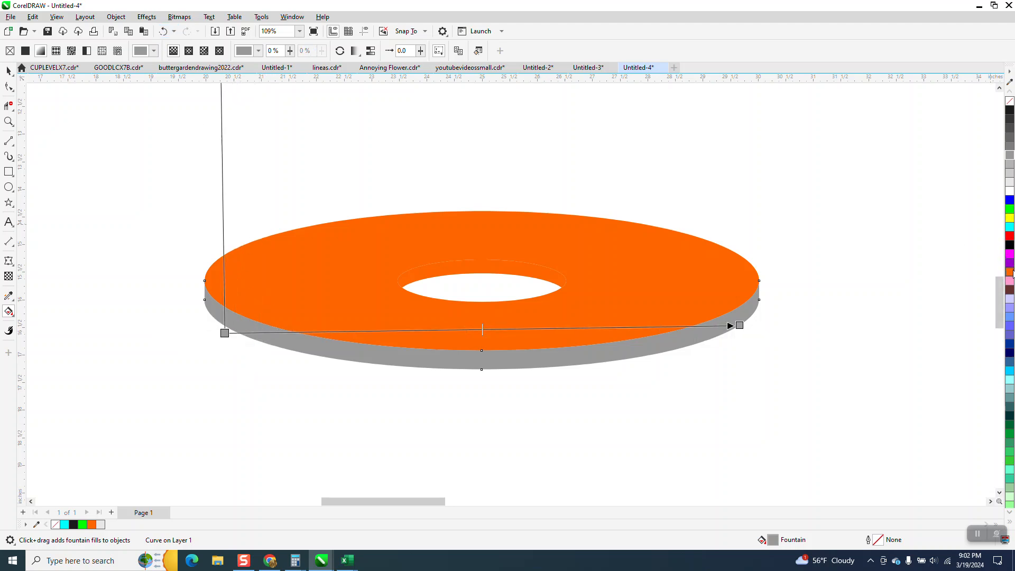
- Add two orange nodes to the rim's gradient and position them at 28% and 75%
double_click(574, 328)
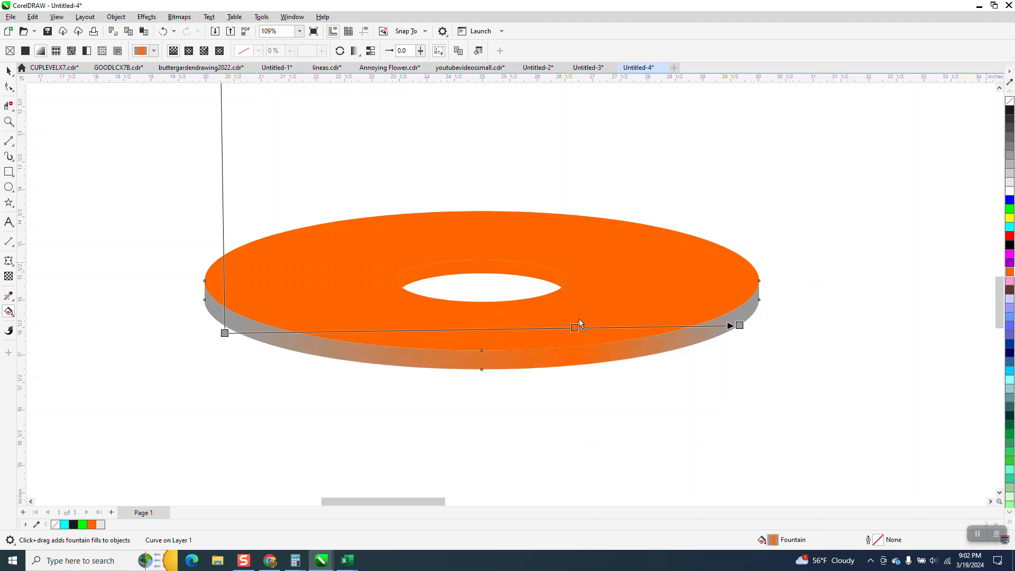
double_click(432, 331)
left_click_drag(431, 331, 369, 331)
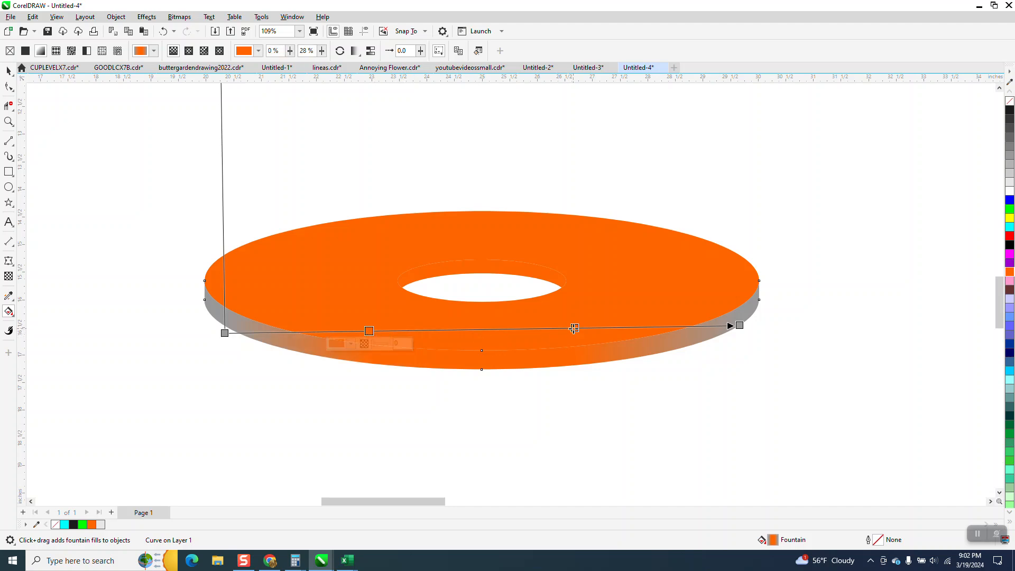
left_click_drag(575, 328, 611, 332)
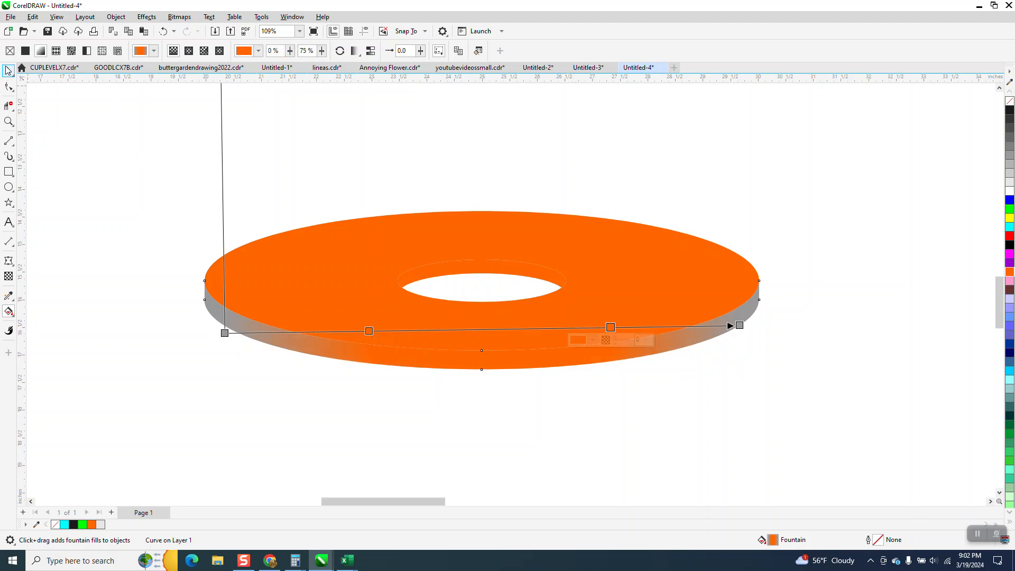
- Apply an orange outline to all the disc's curves and deselect them
left_click(8, 70)
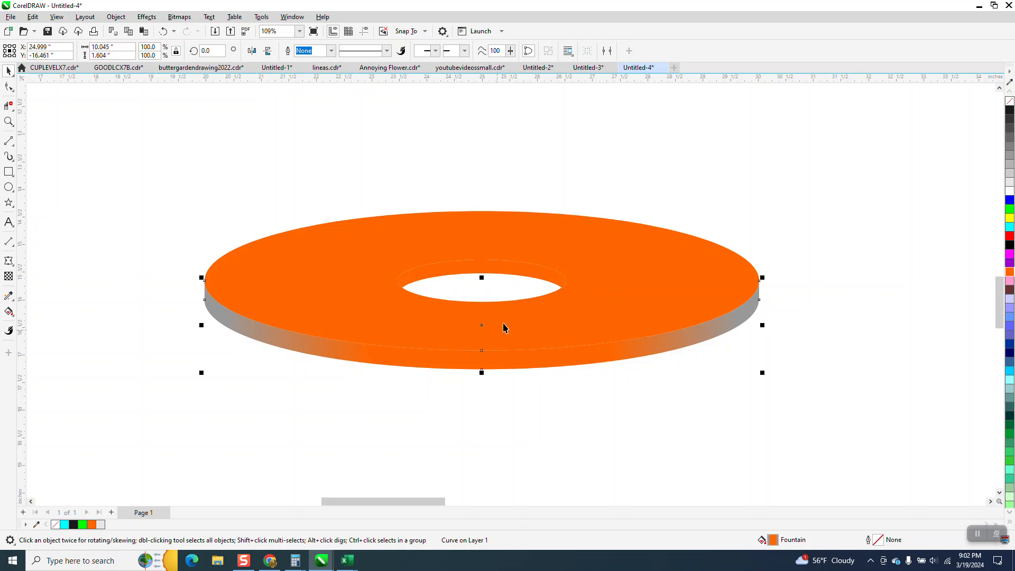
left_click_drag(165, 185, 426, 347)
left_click_drag(798, 391, 798, 391)
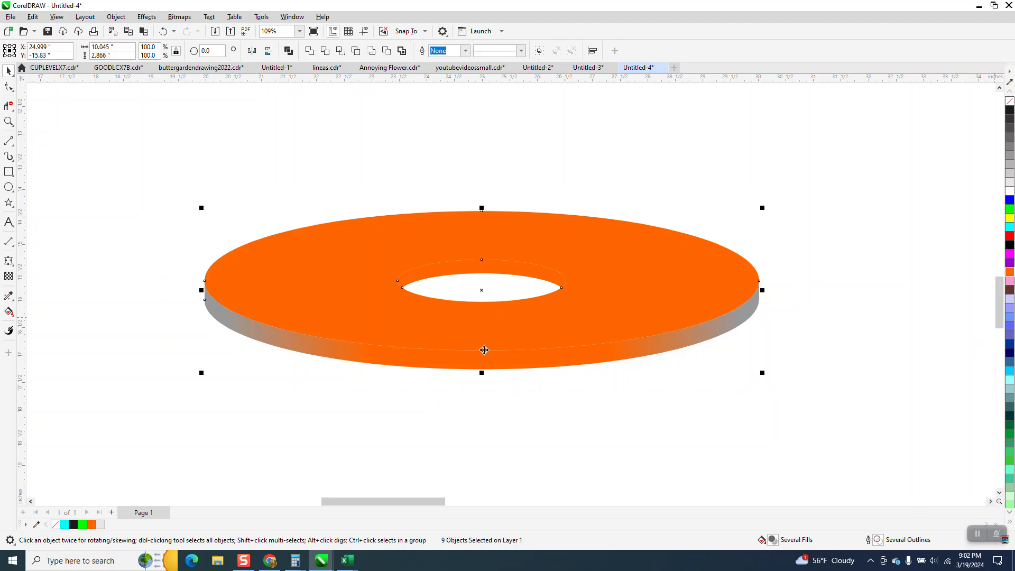
right_click(1008, 273)
left_click(908, 288)
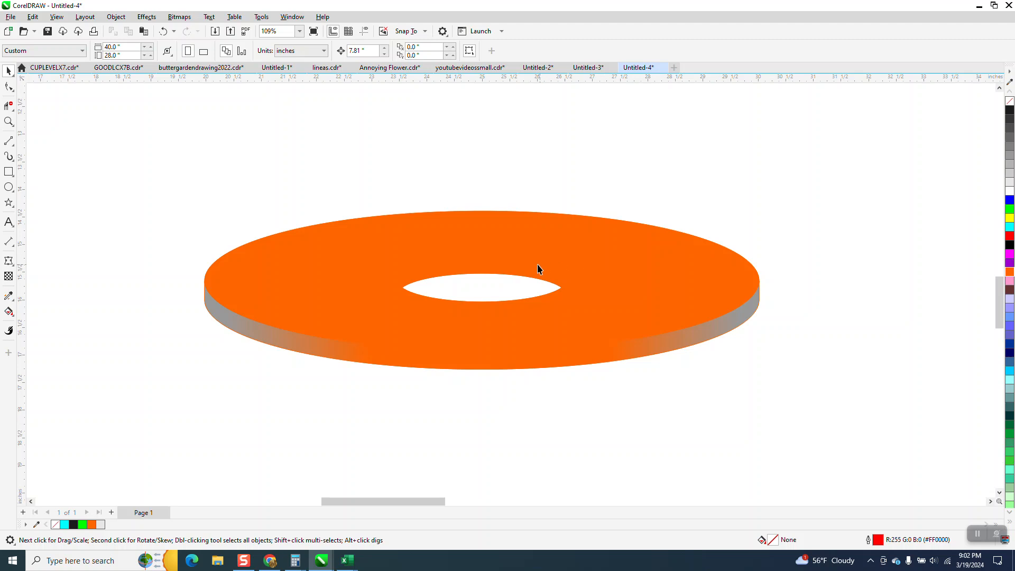
- Apply a left-to-right fountain fill to the hole's inner wall, running from orange to light gray
left_click(479, 270)
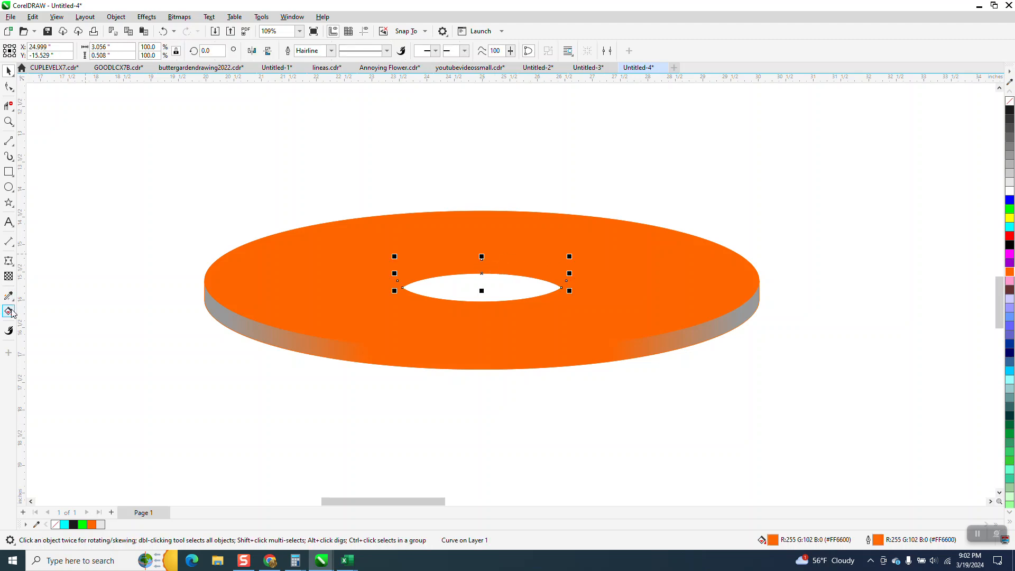
left_click(13, 319)
left_click(43, 311)
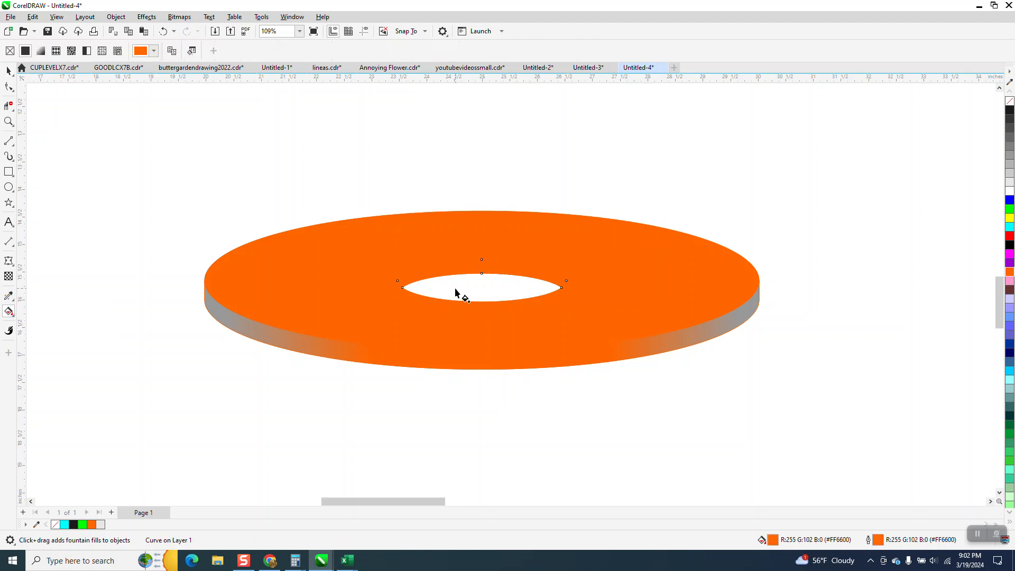
left_click_drag(427, 273, 559, 280)
left_click_drag(1009, 175, 560, 280)
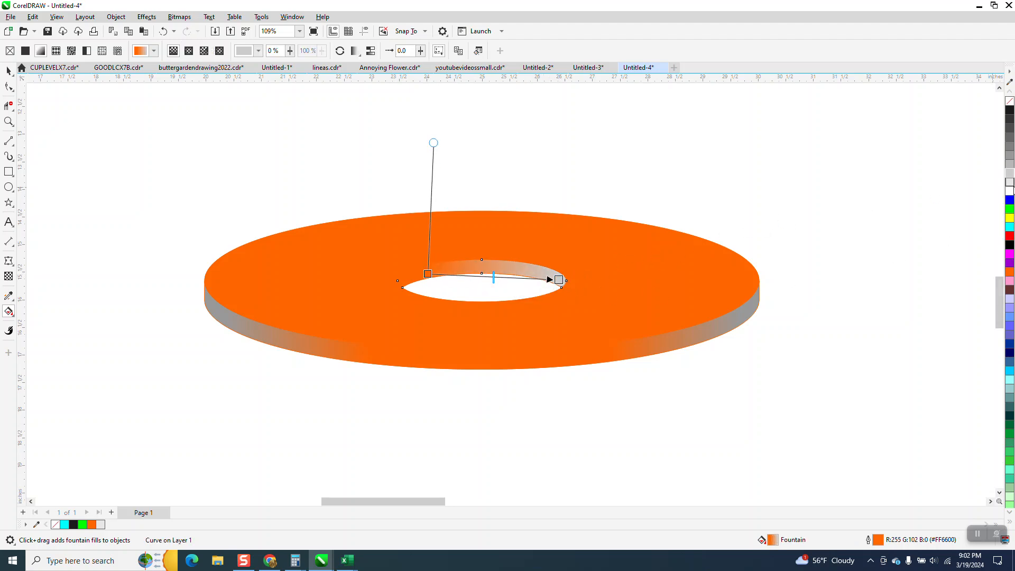
- Set the inner wall gradient's start near its left end, coloured gray, and add an orange node at 46%
left_click_drag(1009, 151, 408, 275)
left_click_drag(1008, 264, 476, 275)
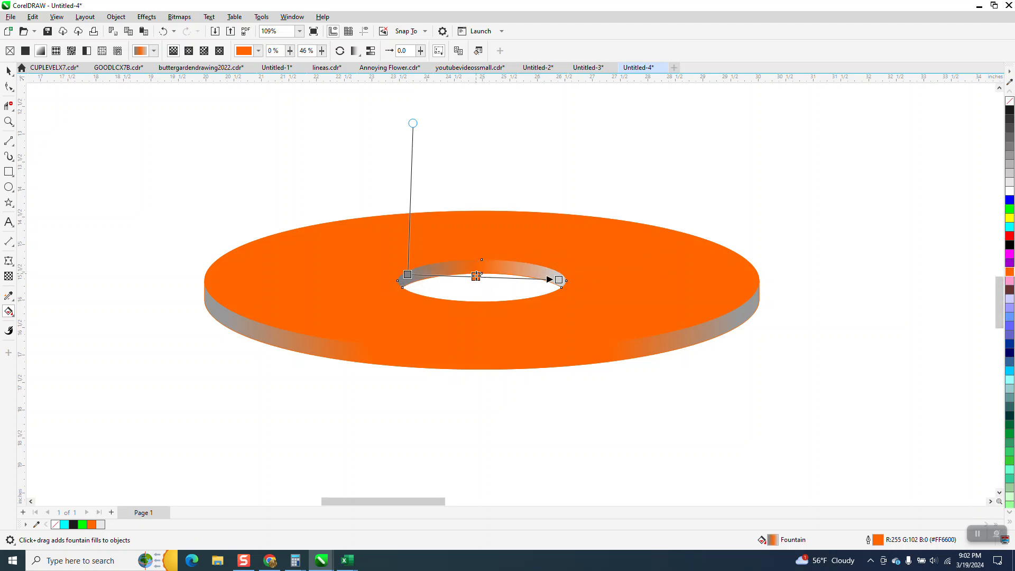
- Select all nine curves of the orange ring and group them
left_click(9, 71)
scroll(196, 161, "down", 1)
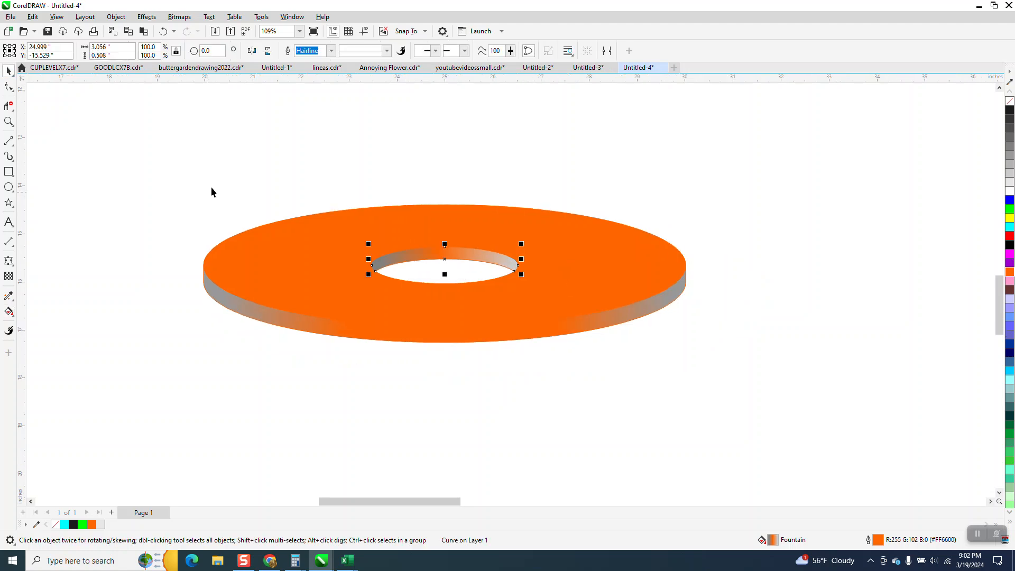
scroll(351, 235, "down", 1)
left_click_drag(223, 168, 381, 280)
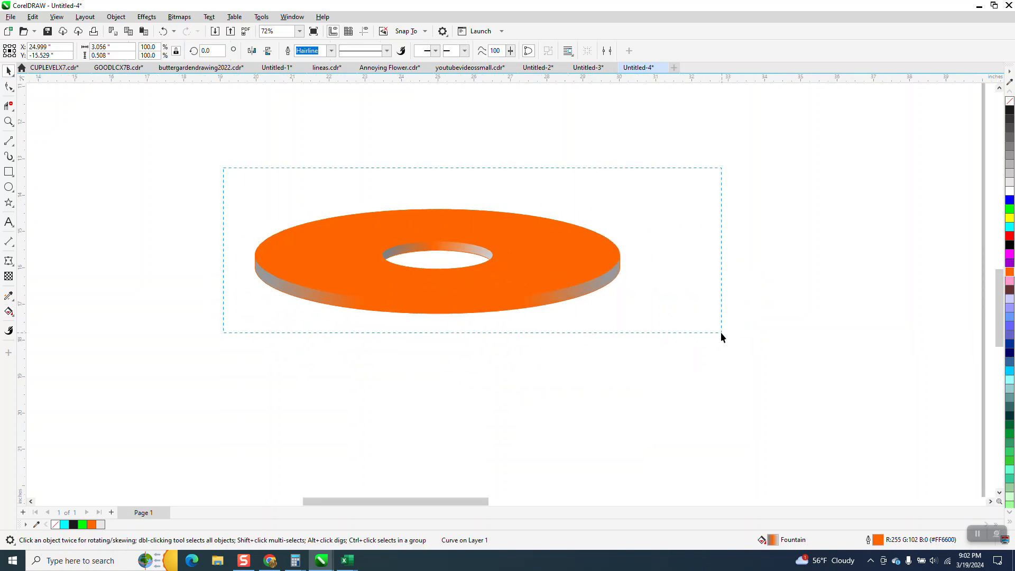
left_click_drag(721, 333, 716, 331)
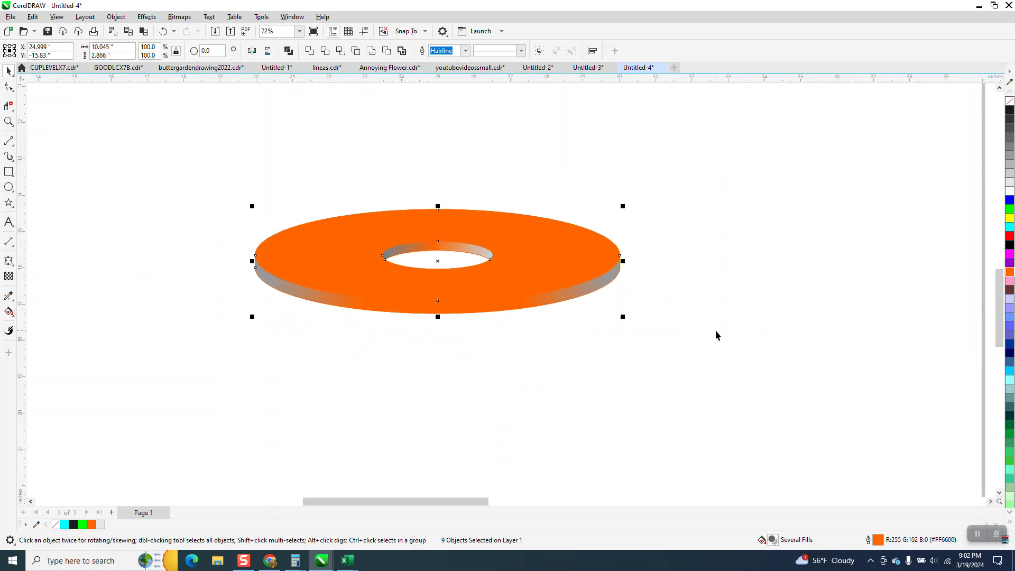
key("ctrl+g")
- Place a horizontal guideline through the orange ring's centre and a vertical one just beyond the page's right edge
scroll(442, 312, "down", 2)
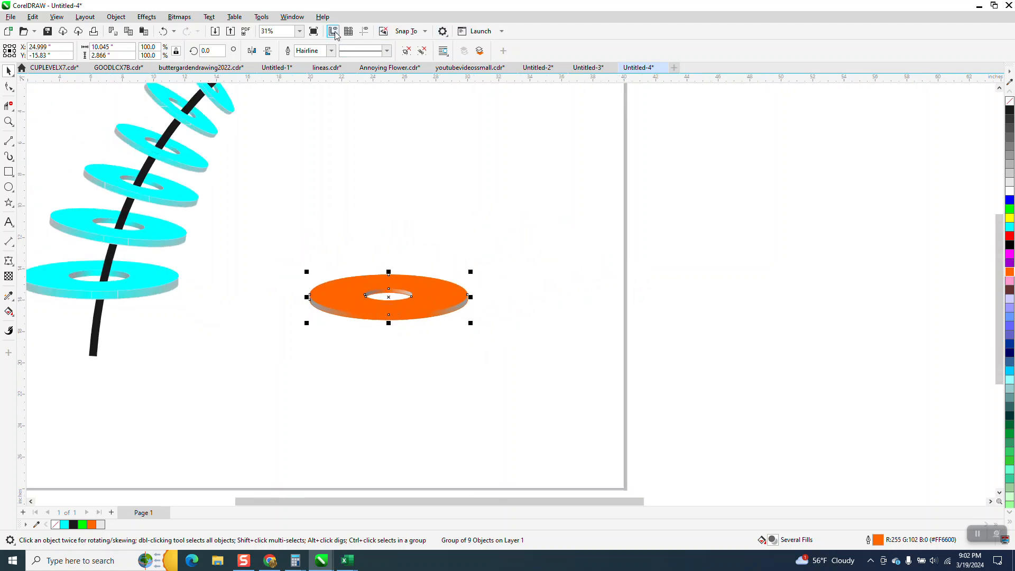
left_click(364, 31)
left_click_drag(428, 261, 645, 289)
left_click_drag(554, 261, 412, 296)
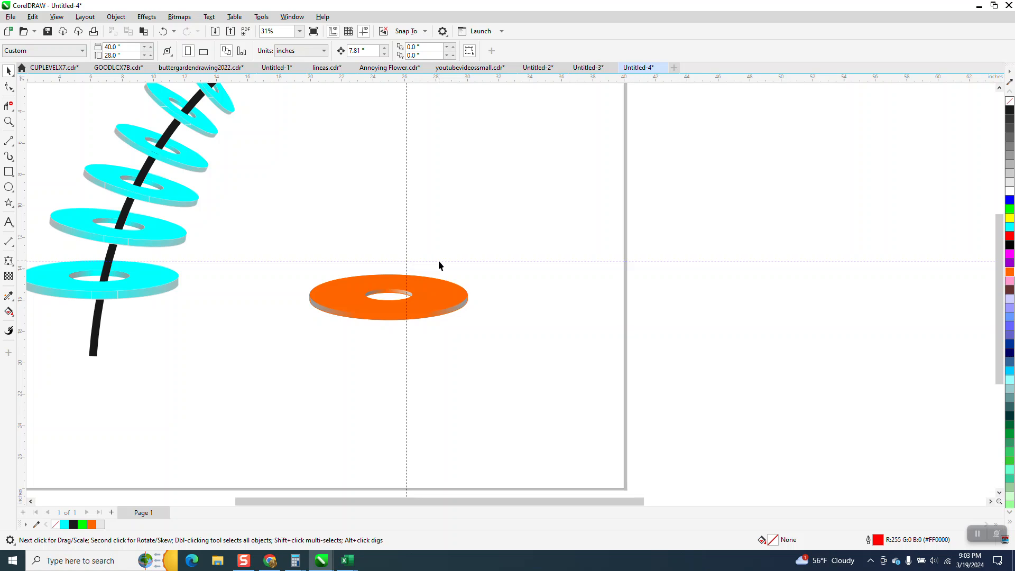
left_click(425, 262)
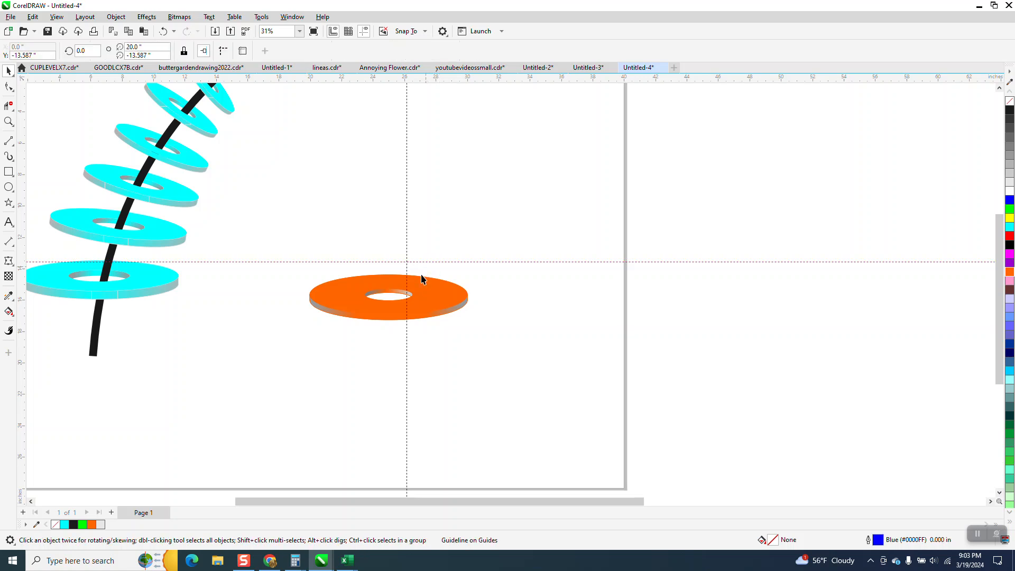
left_click_drag(400, 262, 400, 280)
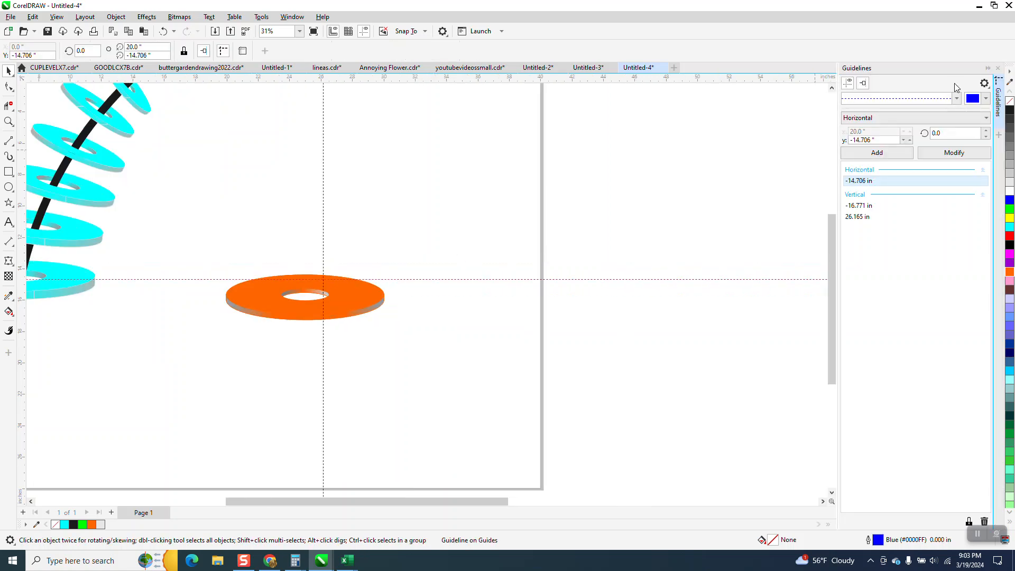
left_click(997, 68)
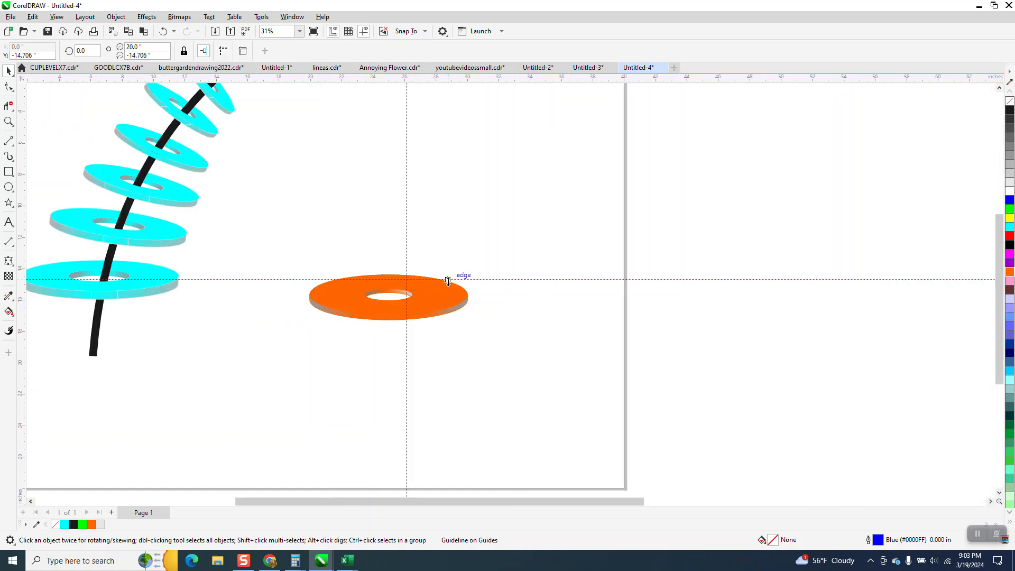
left_click_drag(413, 295, 413, 296)
left_click_drag(406, 258, 636, 257)
- Move the ring's rotation centre to the guideline intersection and rotate a copy about it to about 305.8°
left_click_drag(265, 236, 517, 354)
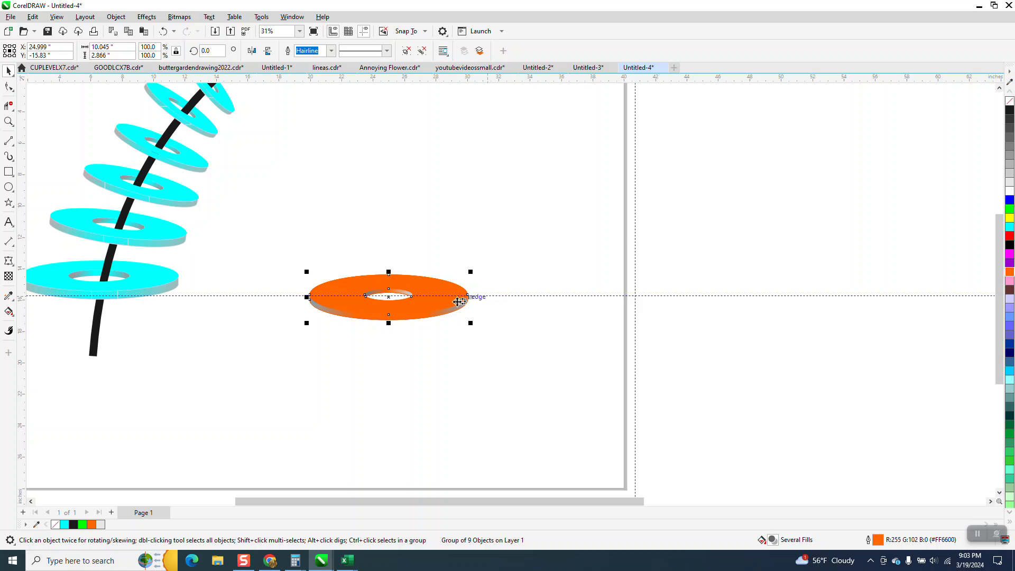
left_click(397, 300)
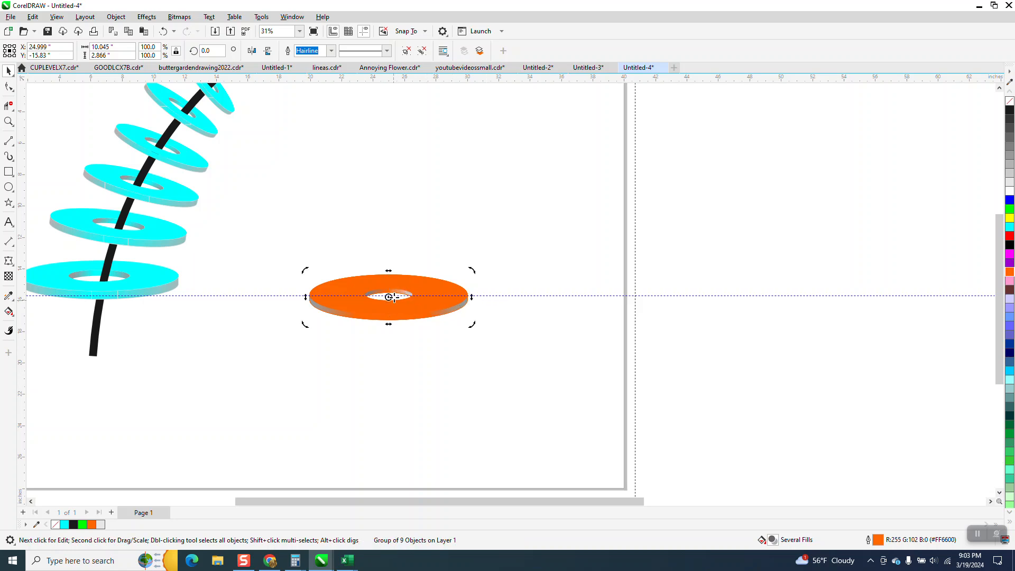
left_click_drag(637, 297, 635, 295)
left_click_drag(461, 150, 460, 153)
left_click(381, 290)
left_click(381, 290)
left_click_drag(305, 271, 525, 117)
right_click(526, 117)
scroll(523, 260, "down", 1)
scroll(521, 260, "down", 1)
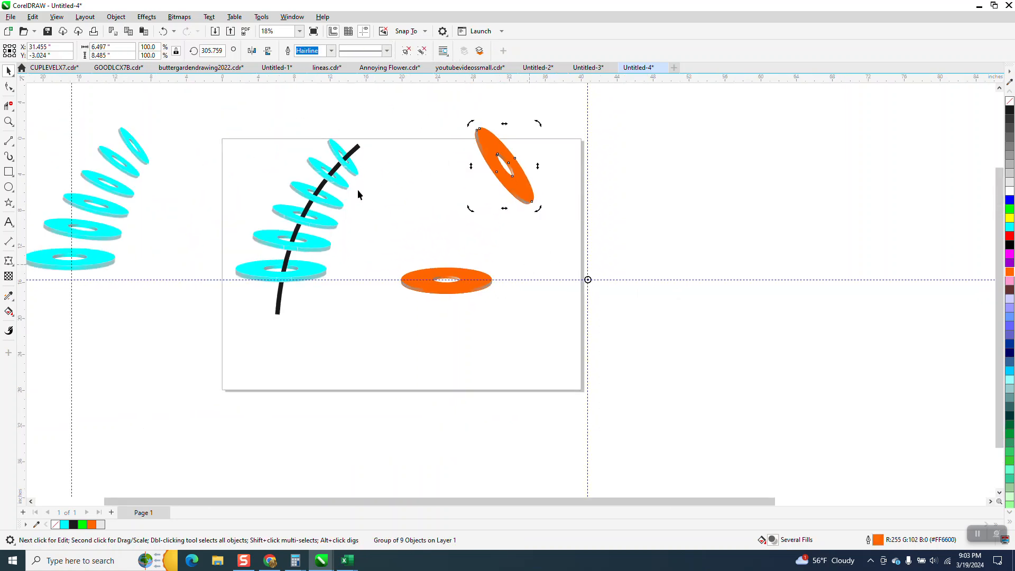
- Scale the rotated ring copy to 50%
double_click(155, 47)
type("50")
key("Return")
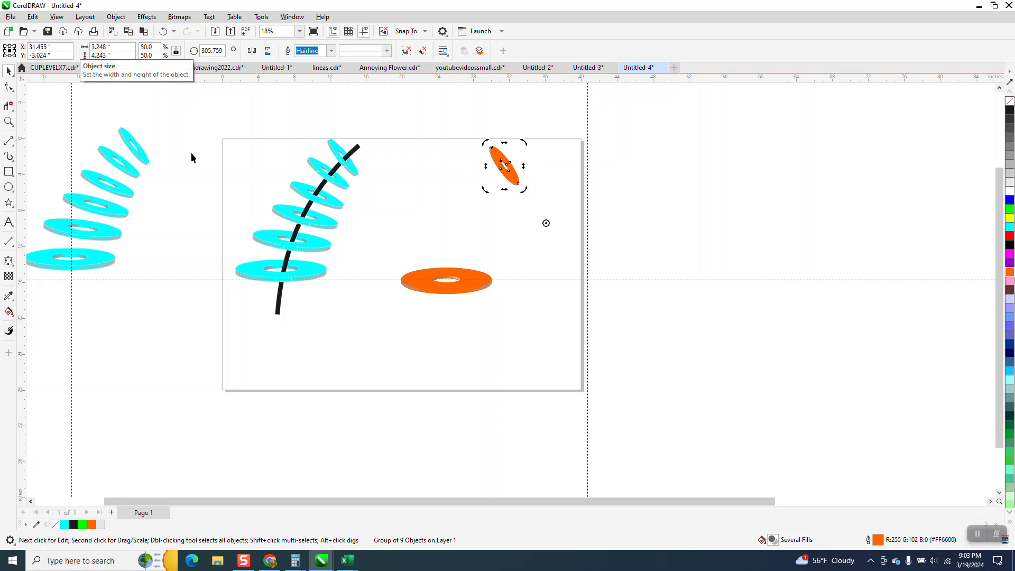
- Blend the large and small orange rings with 4 intermediate steps
left_click(14, 127)
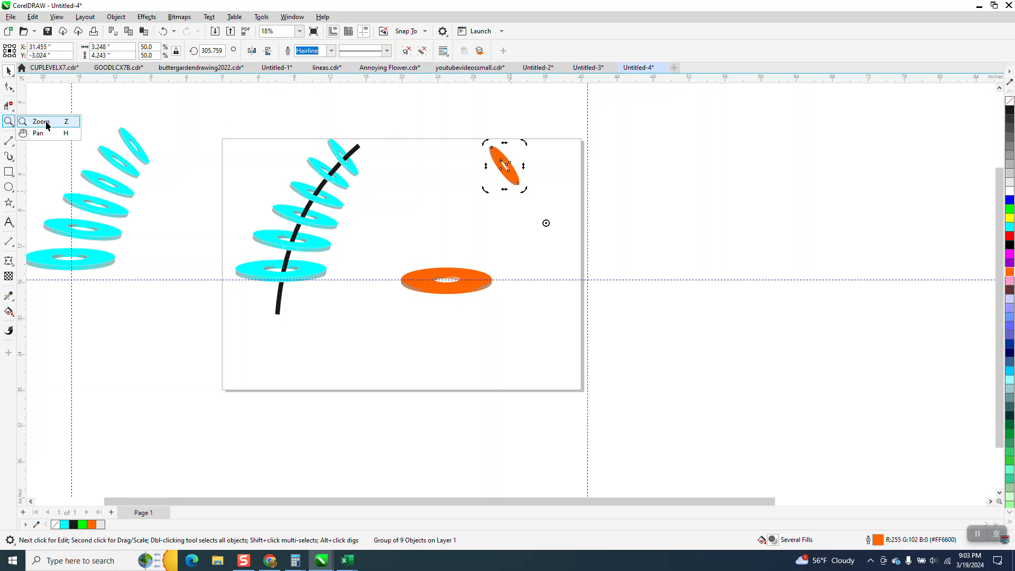
left_click(49, 122)
left_click_drag(352, 114, 652, 364)
left_click(9, 70)
left_click_drag(307, 109, 632, 458)
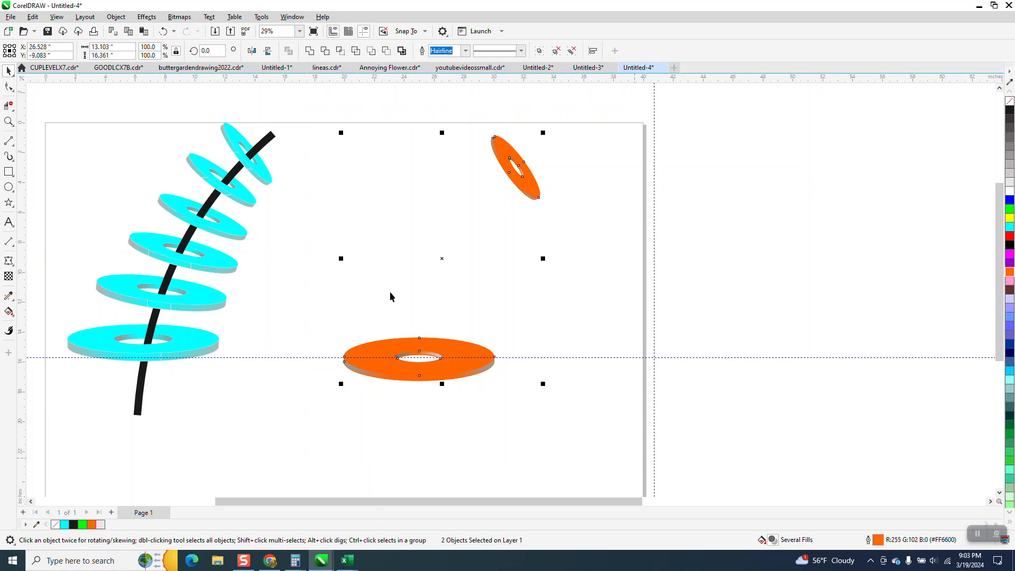
left_click(145, 21)
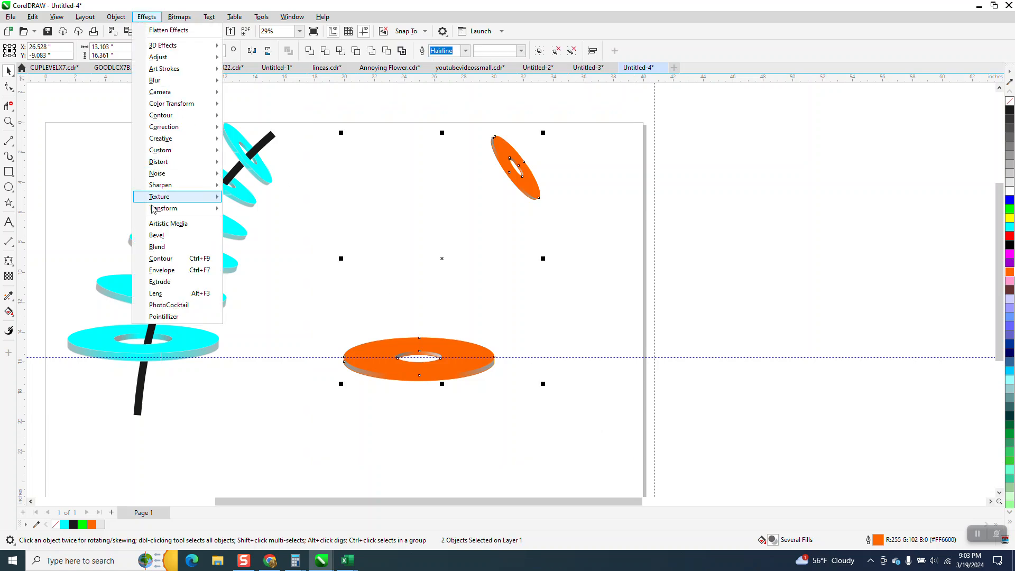
left_click(157, 246)
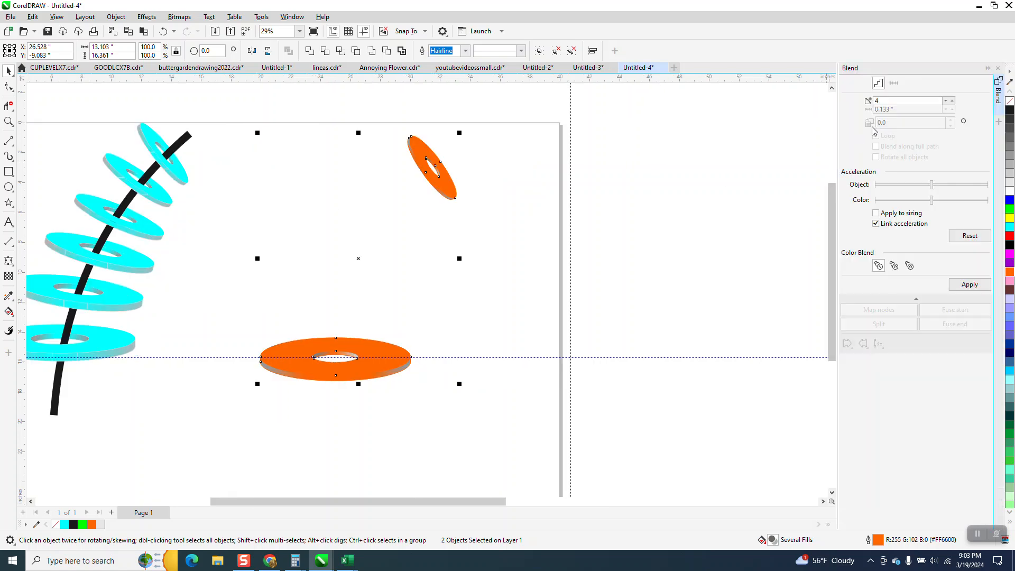
left_click(970, 284)
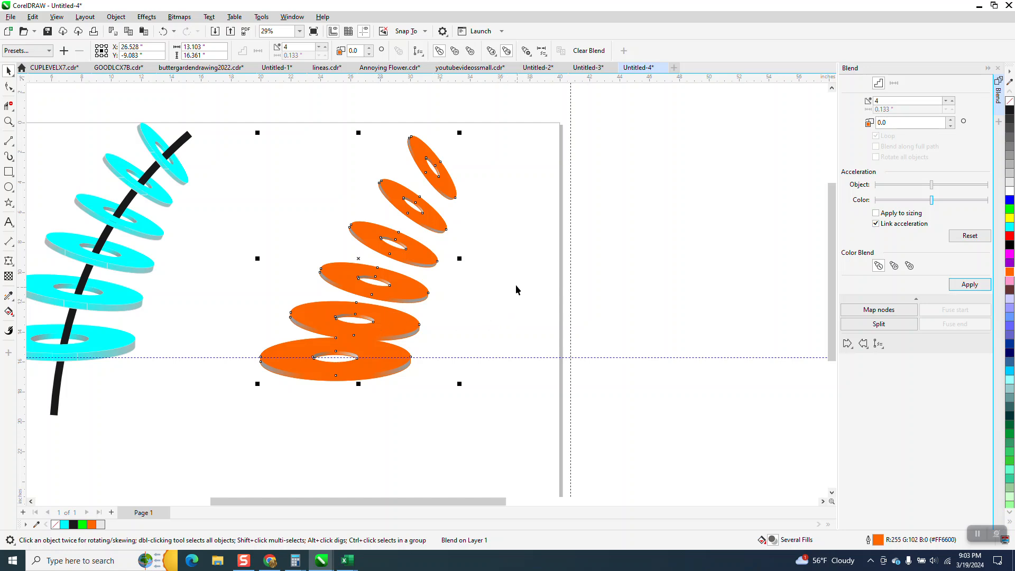
- Break the blend apart and ungroup the four intermediate rings into separate ring groups
left_click(121, 19)
left_click(158, 262)
left_click(379, 248)
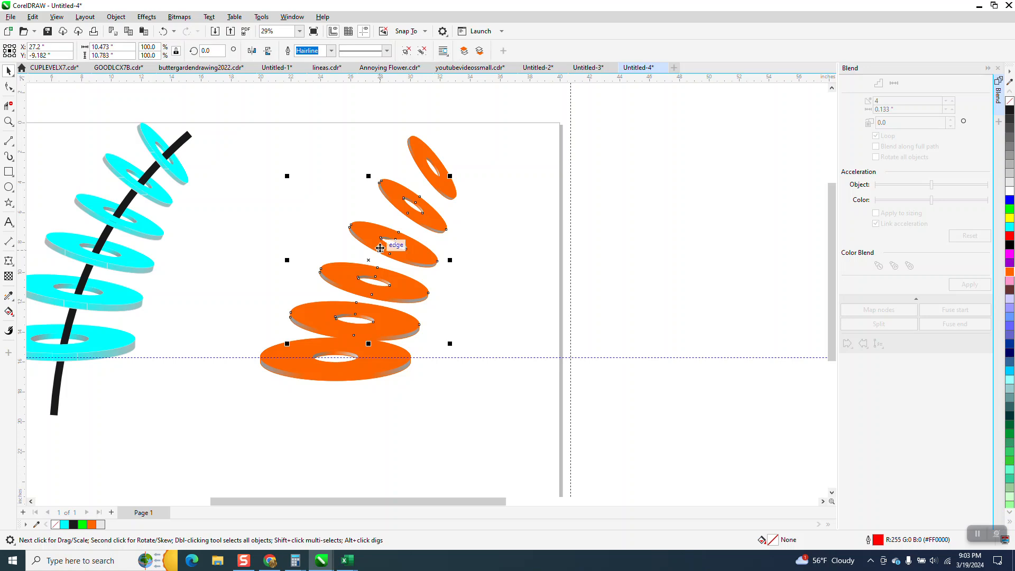
left_click(116, 17)
mouse_move(154, 196)
left_click(274, 210)
left_click(249, 210)
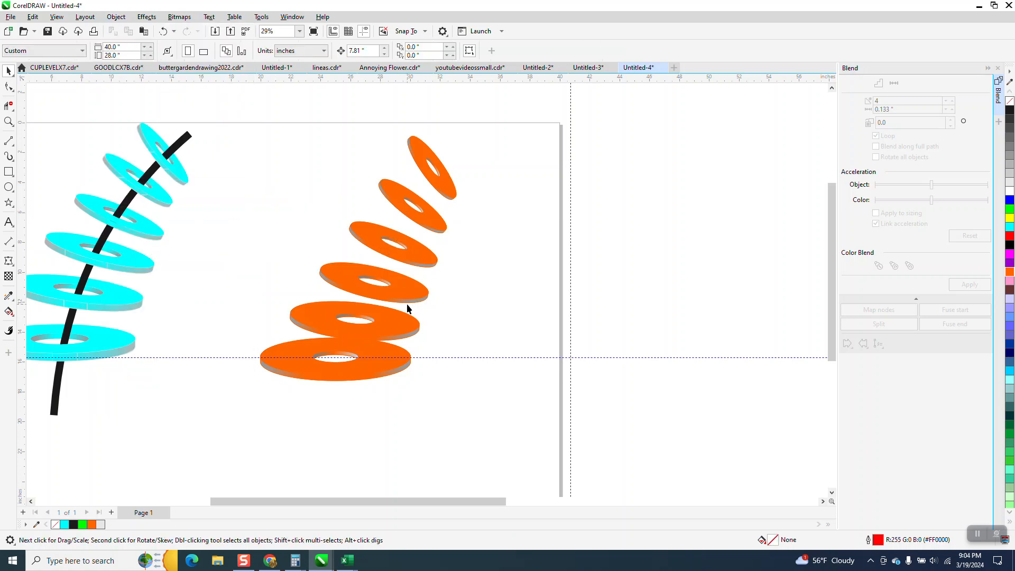
- Rotate the second ring from the top slightly clockwise about the guideline intersection and shift the smallest ring slightly down and right
left_click(428, 233)
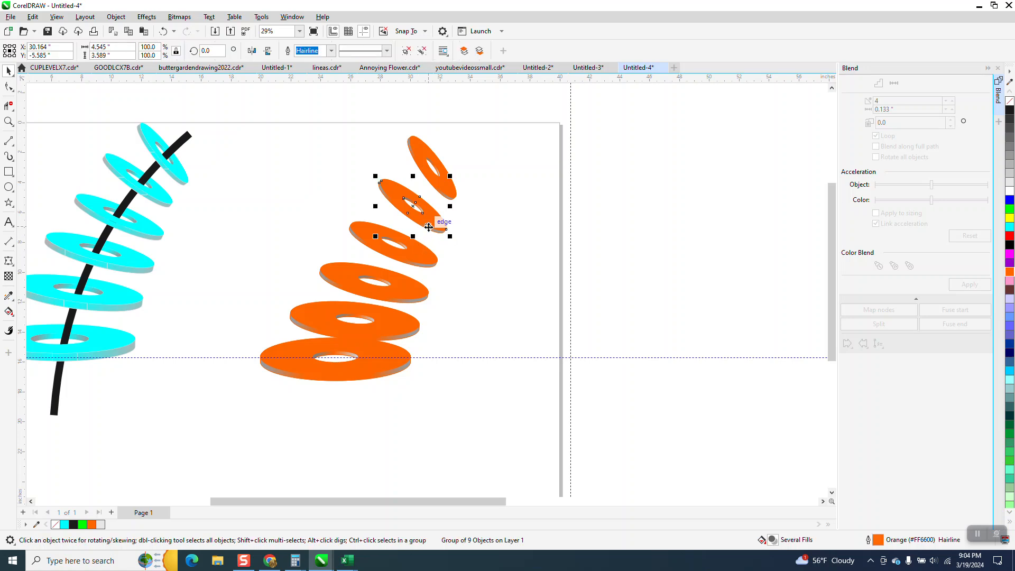
left_click(426, 217)
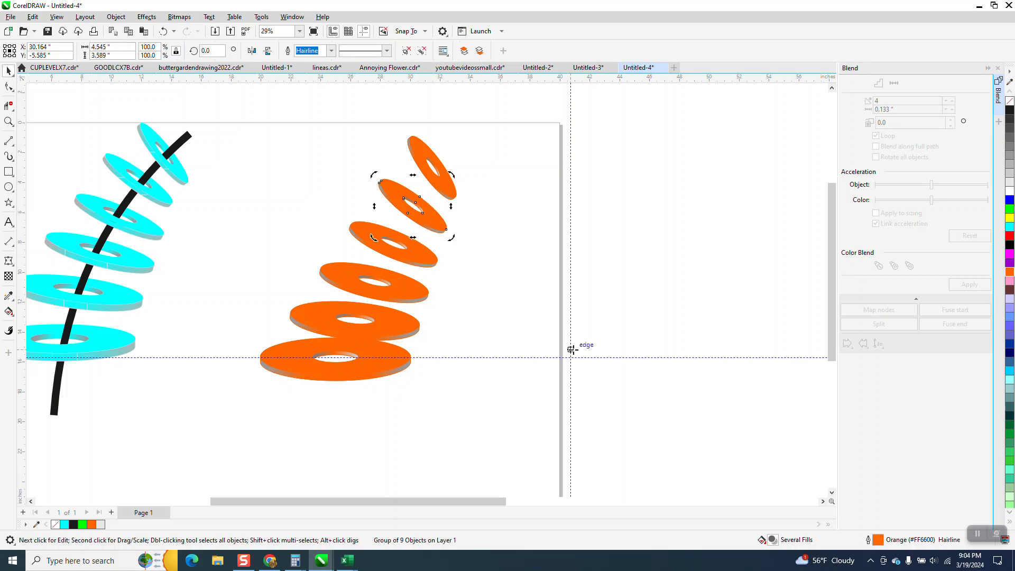
left_click_drag(373, 177, 439, 173)
left_click(433, 180)
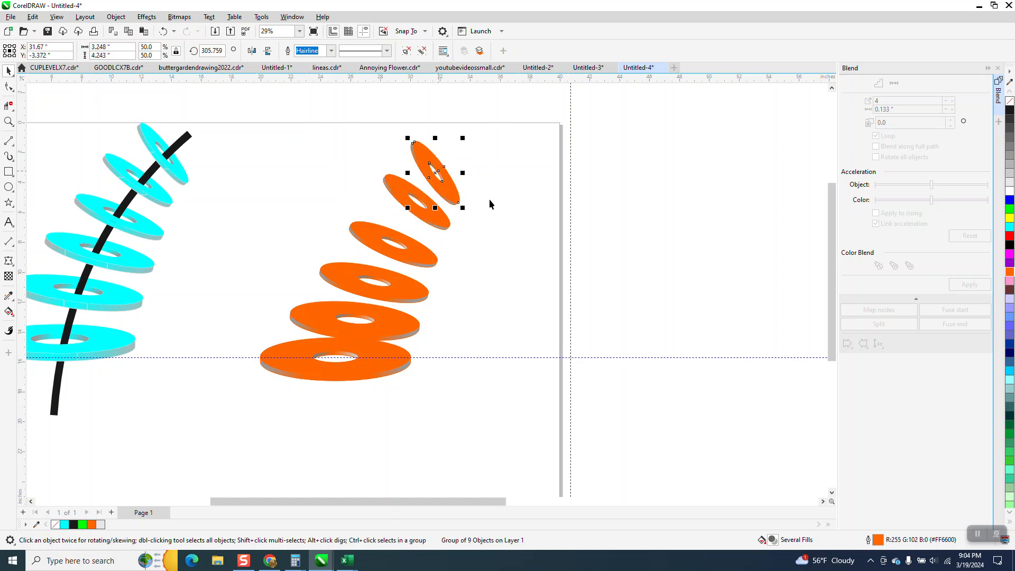
- Move the third ring's rotation centre to the guideline intersection and rotate that ring slightly clockwise, closer to the second ring
left_click(417, 251)
left_click(397, 240)
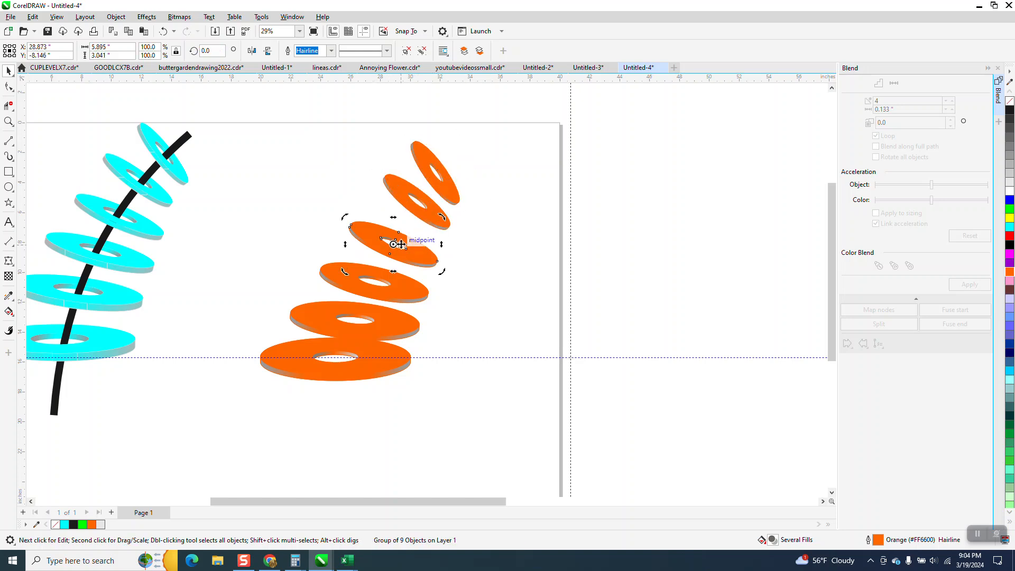
left_click_drag(468, 299, 573, 357)
left_click_drag(346, 216, 352, 207)
- Move the fourth ring's rotation centre to the guideline intersection and rotate that ring slightly clockwise, up towards the third ring
left_click(358, 274)
left_click(374, 278)
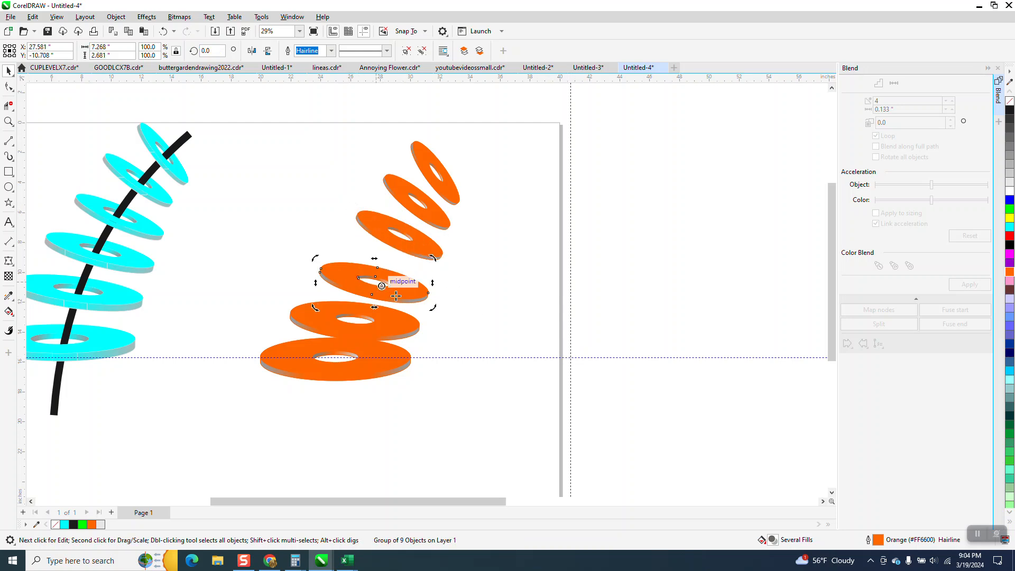
left_click_drag(551, 348, 570, 358)
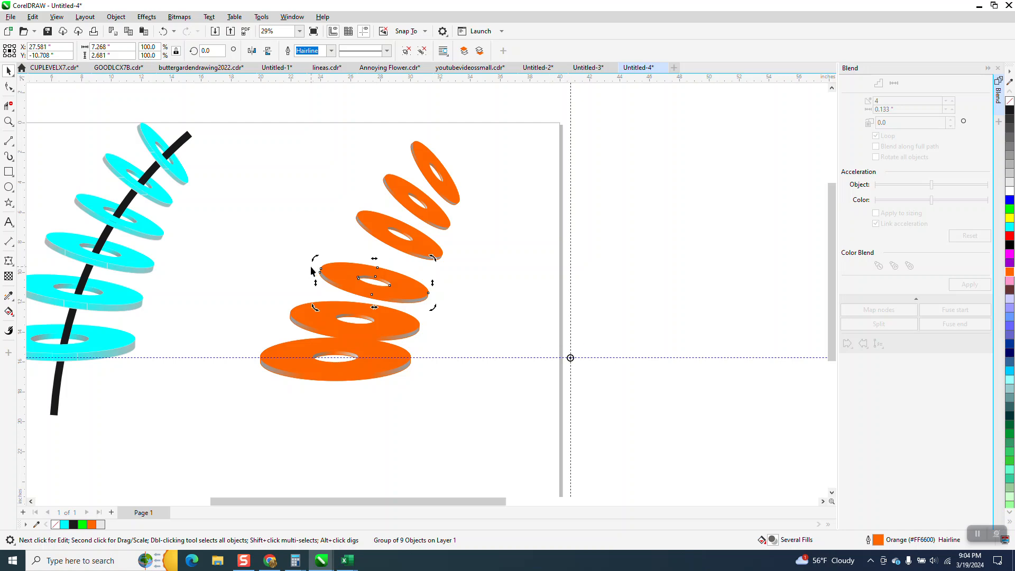
left_click_drag(313, 257, 316, 237)
- Move the fifth ring's rotation centre to the guideline intersection and rotate that ring to about 357.14°, clear of the bottom ring
left_click(309, 314)
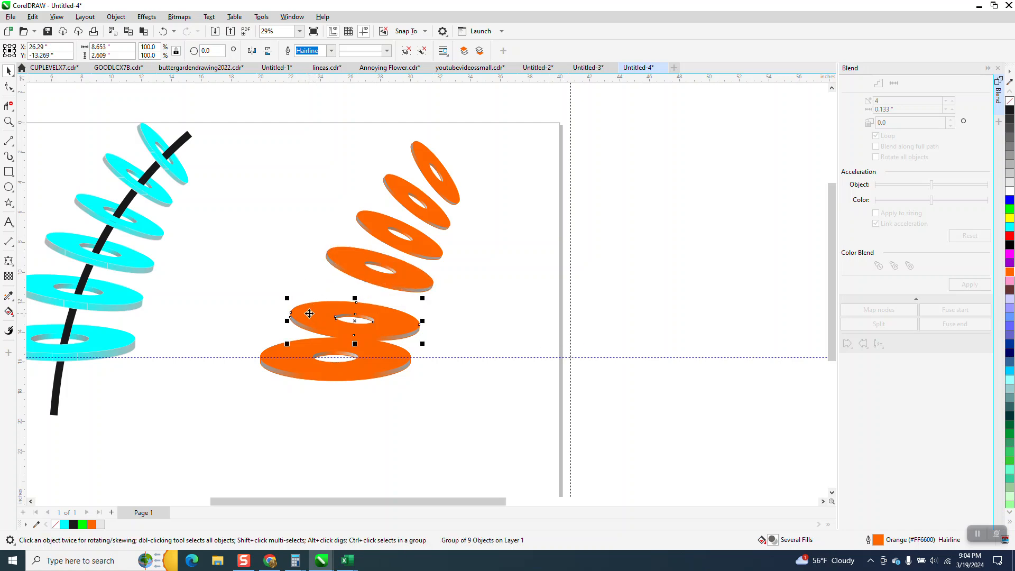
left_click(355, 321)
left_click_drag(356, 320, 570, 358)
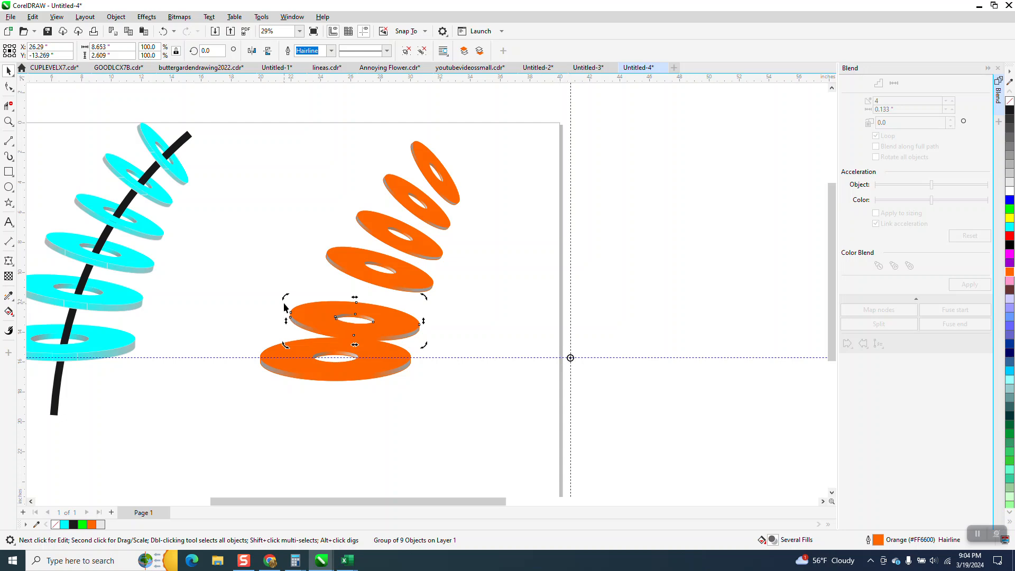
left_click_drag(285, 297, 289, 288)
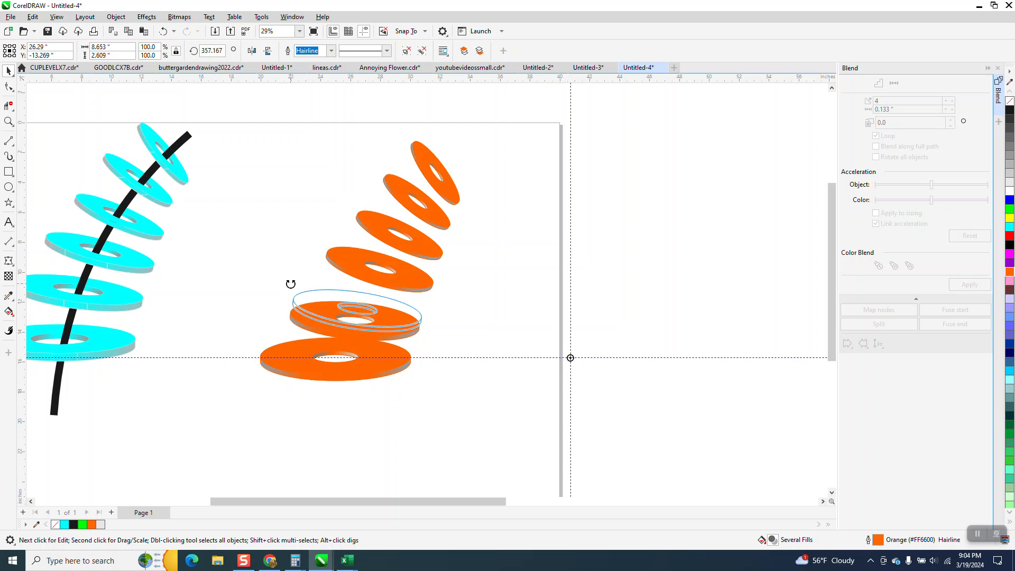
- Deselect the ring and examine the orange stack up close, comparing its curve, spacing and shading with the cyan example
left_click(204, 300)
scroll(444, 365, "down", 2)
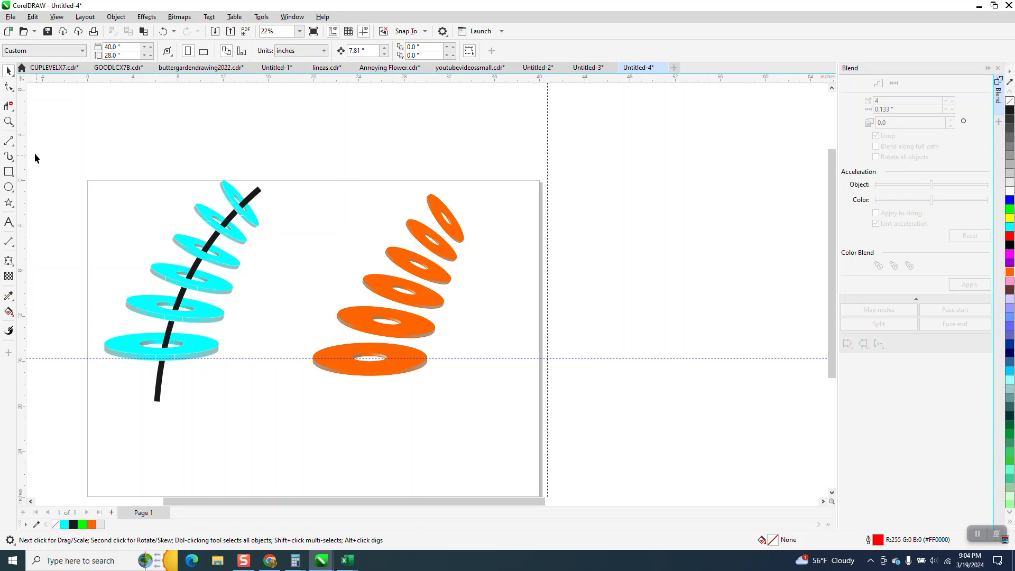
left_click(8, 121)
left_click_drag(379, 211, 542, 296)
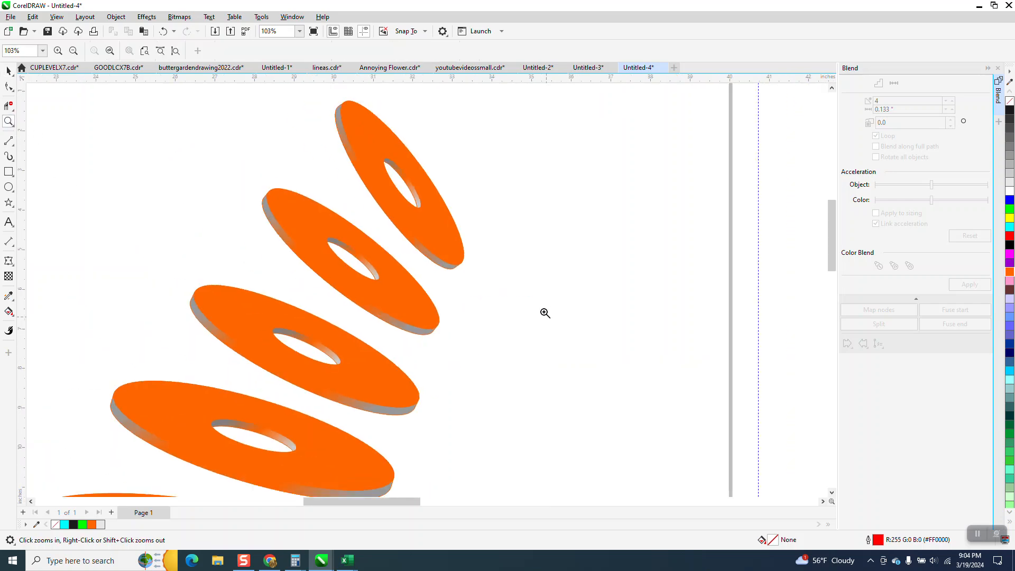
scroll(547, 318, "down", 10)
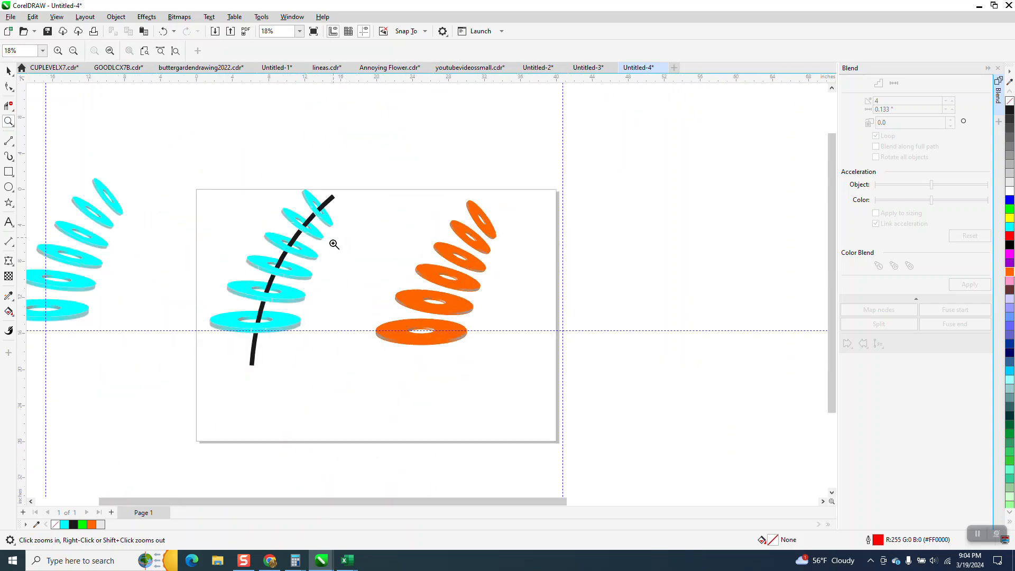
left_click_drag(245, 181, 419, 328)
scroll(426, 331, "down", 5)
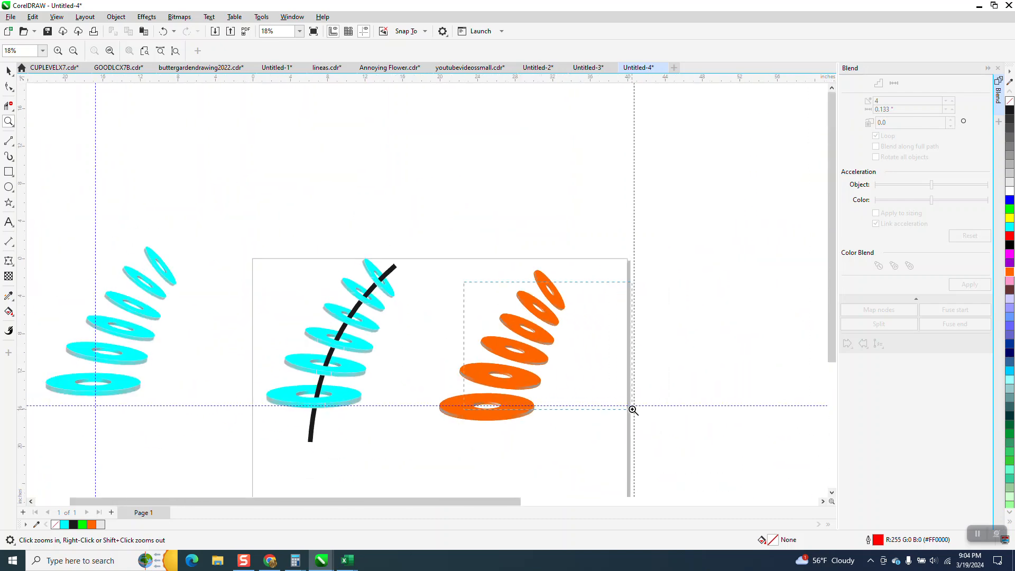
left_click_drag(632, 410, 632, 411)
scroll(376, 333, "down", 5)
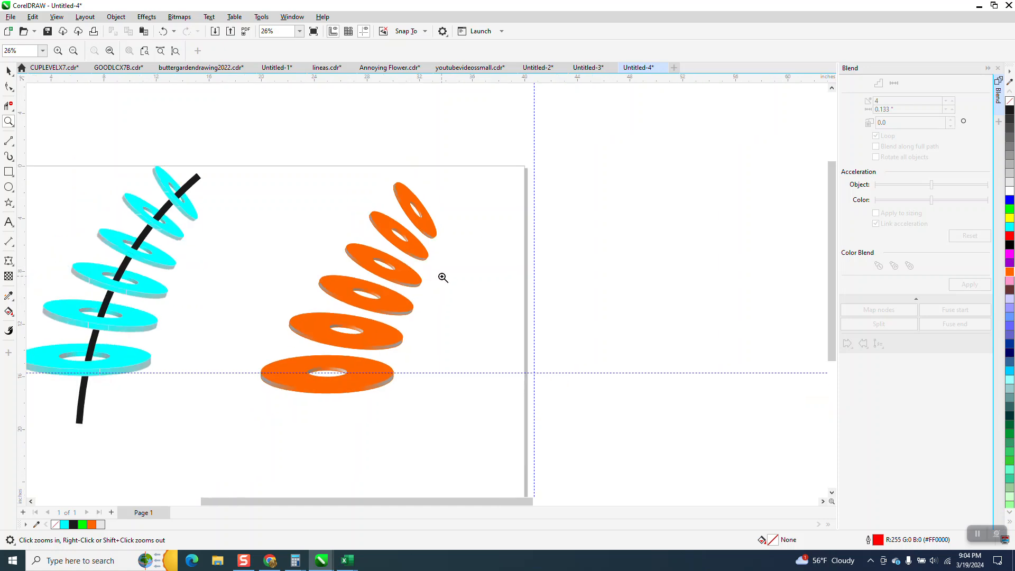
scroll(458, 285, "down", 3)
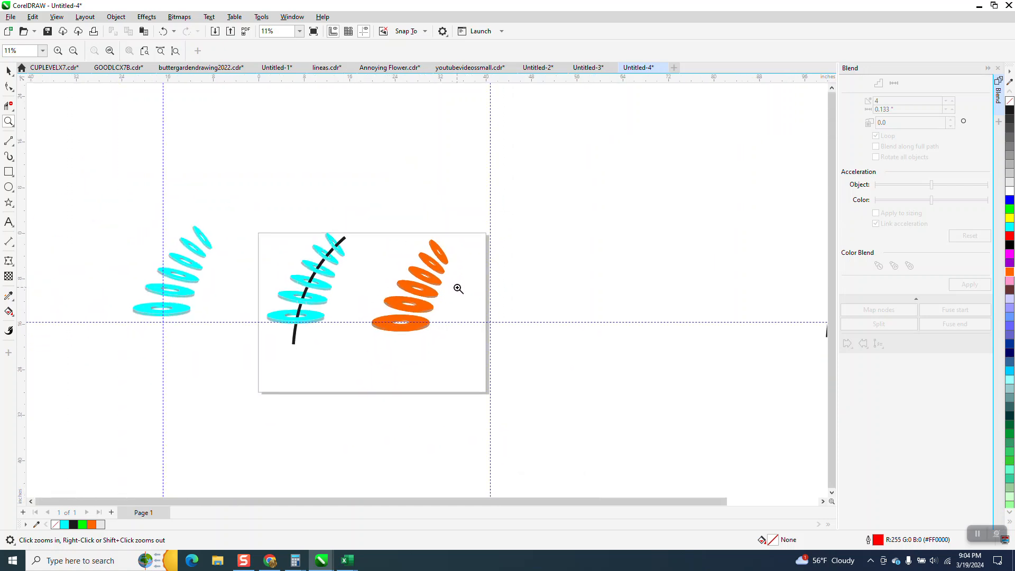
scroll(479, 349, "up", 4)
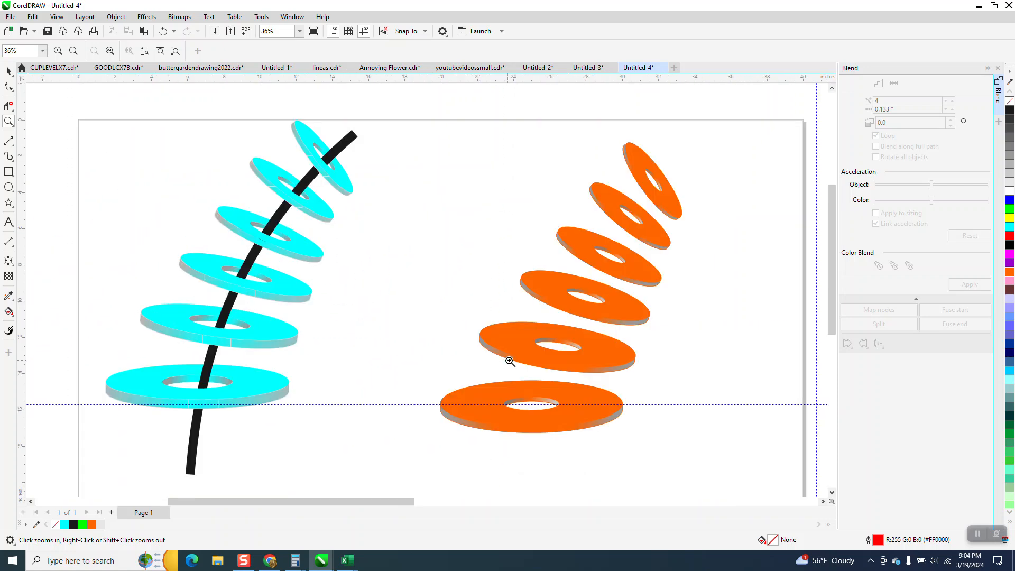